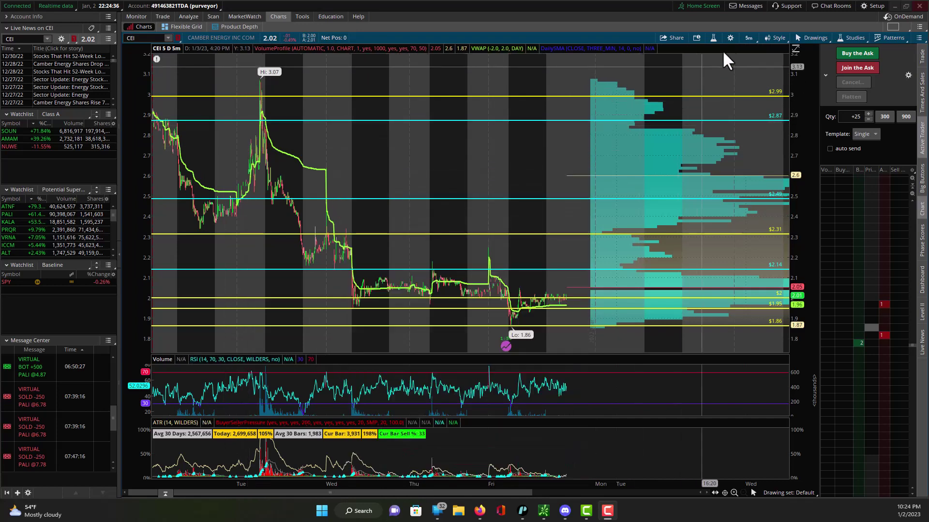
Switch CEI to 2-day 3-minute bars and zoom into the recent bars.
click(749, 37)
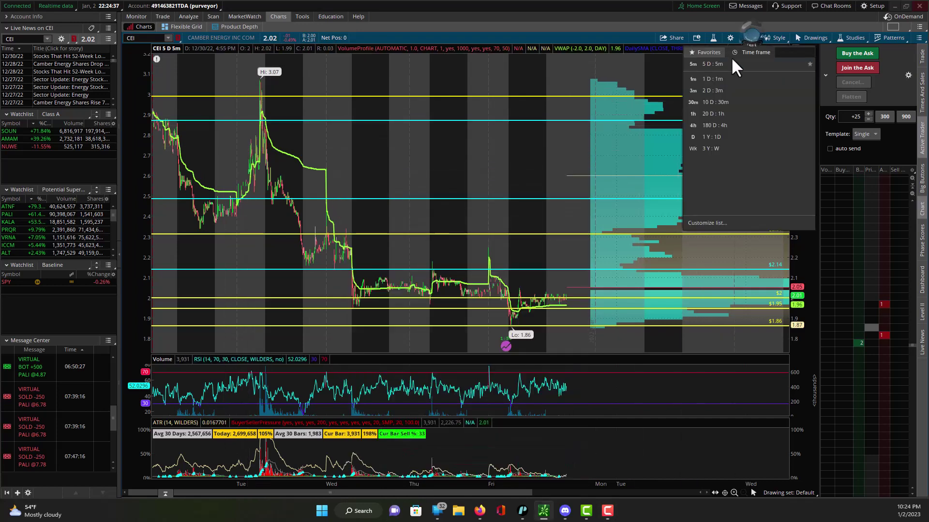
click(714, 89)
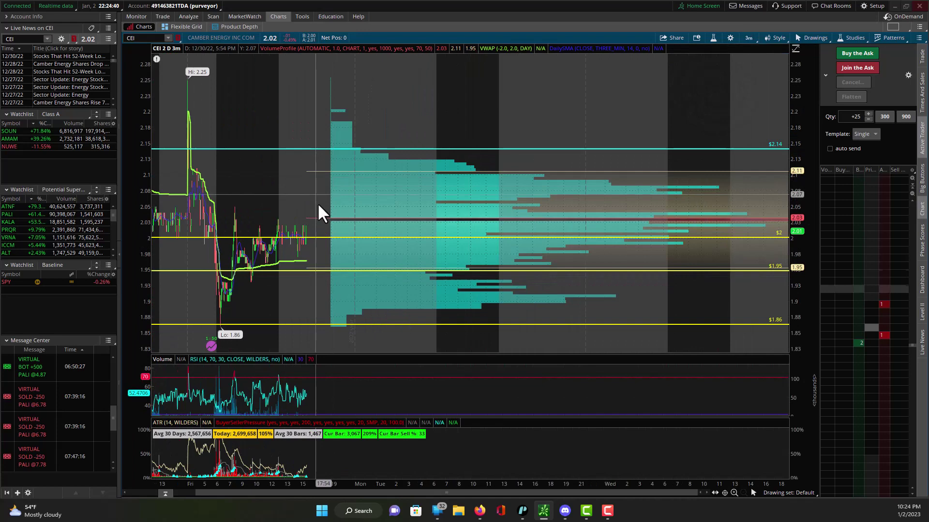
drag(438, 204, 195, 207)
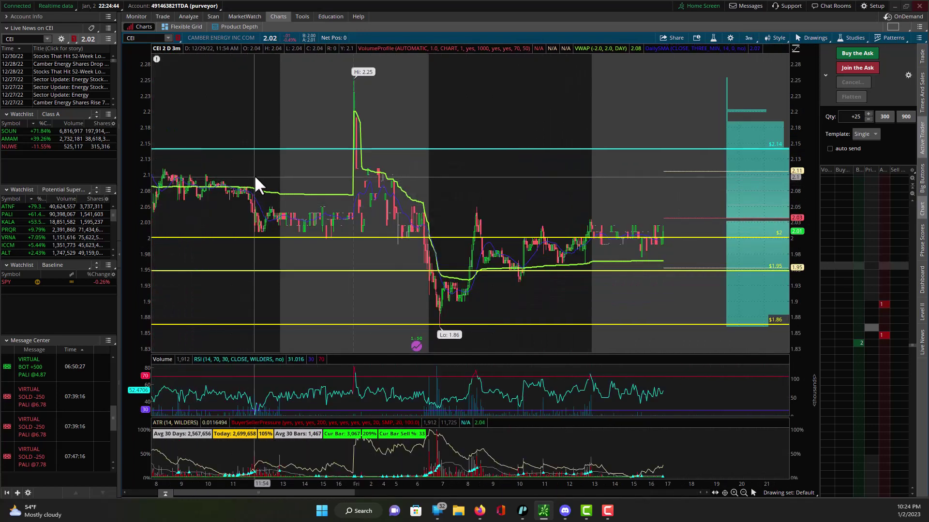
click(253, 171)
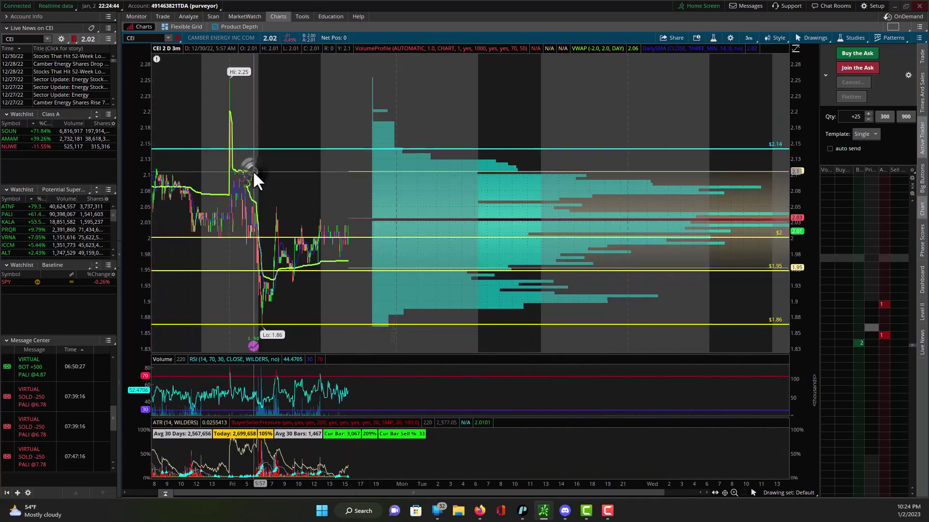
Review the one-year daily chart, then return to 2 D:3m bars.
click(748, 38)
click(720, 137)
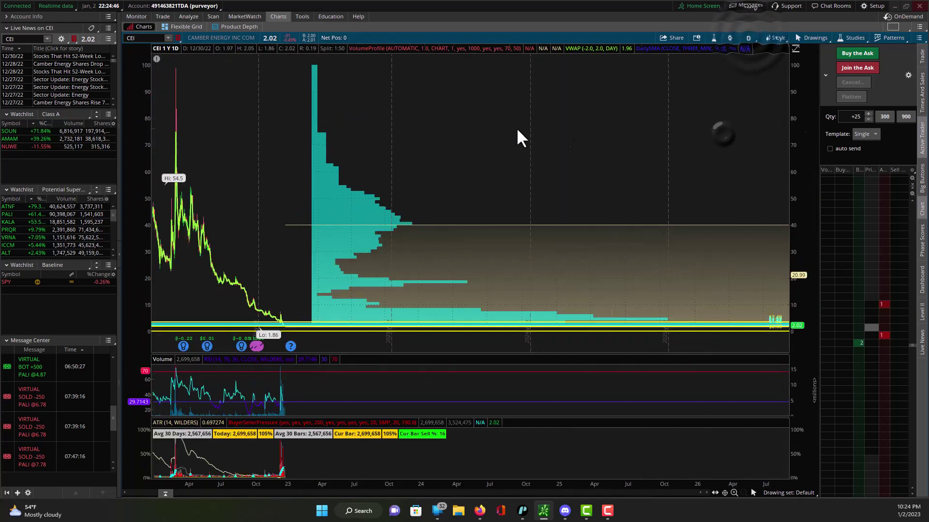
click(334, 174)
click(587, 202)
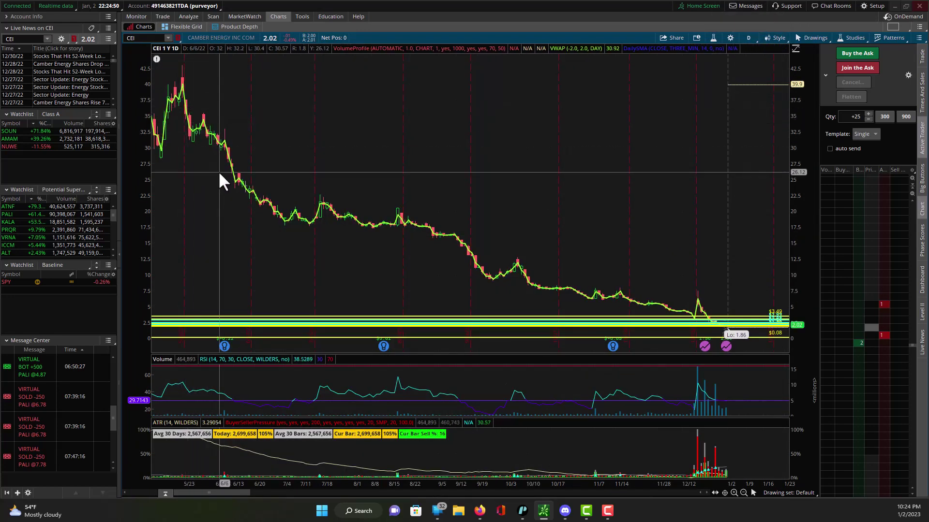
scroll(251, 207, down, 3)
scroll(251, 206, down, 3)
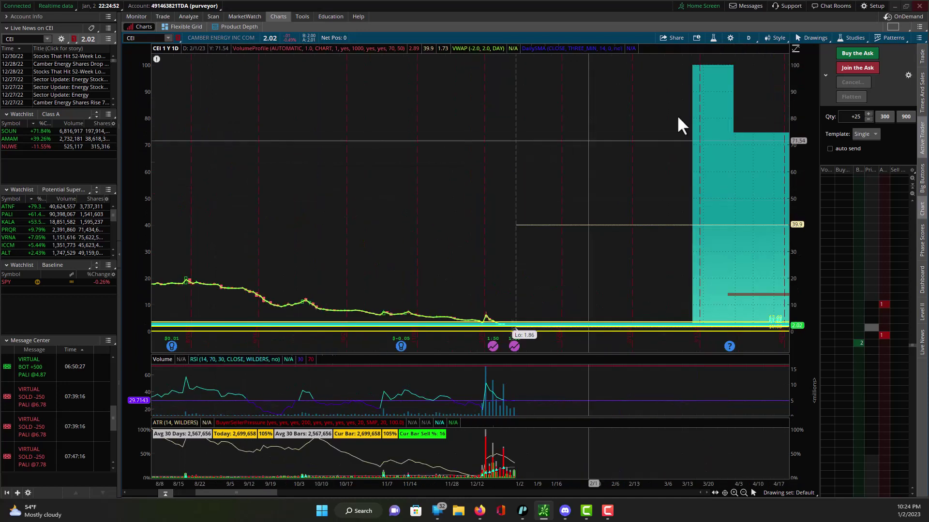
click(750, 37)
click(738, 89)
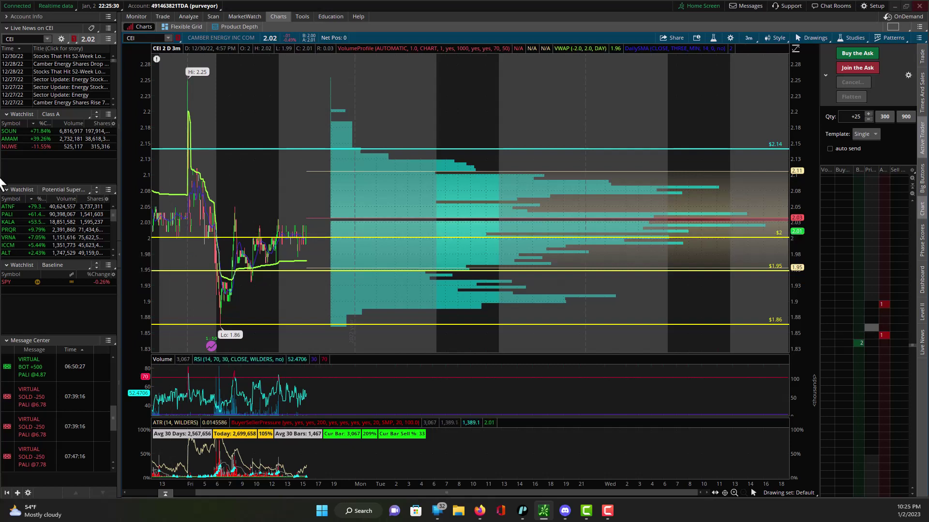
Bring up Discord and switch to the #free-chat channel.
click(565, 511)
key(Escape)
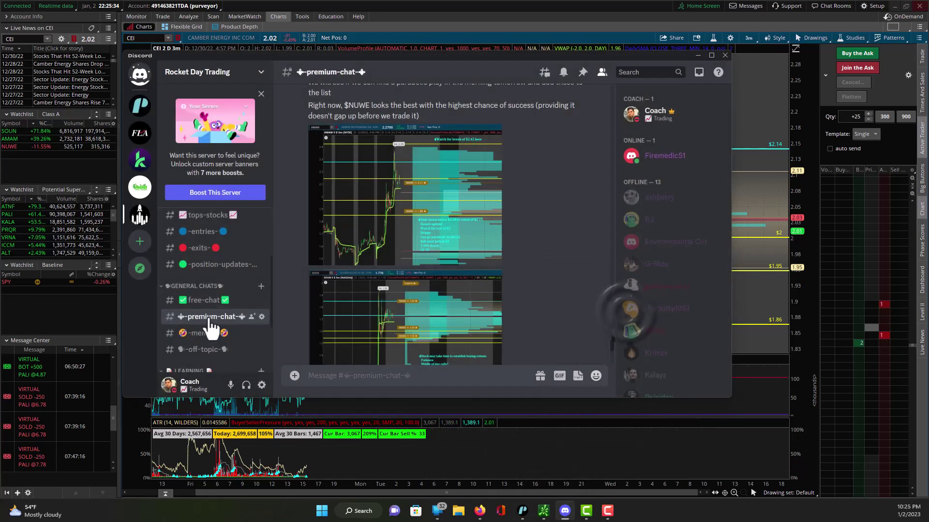
click(203, 299)
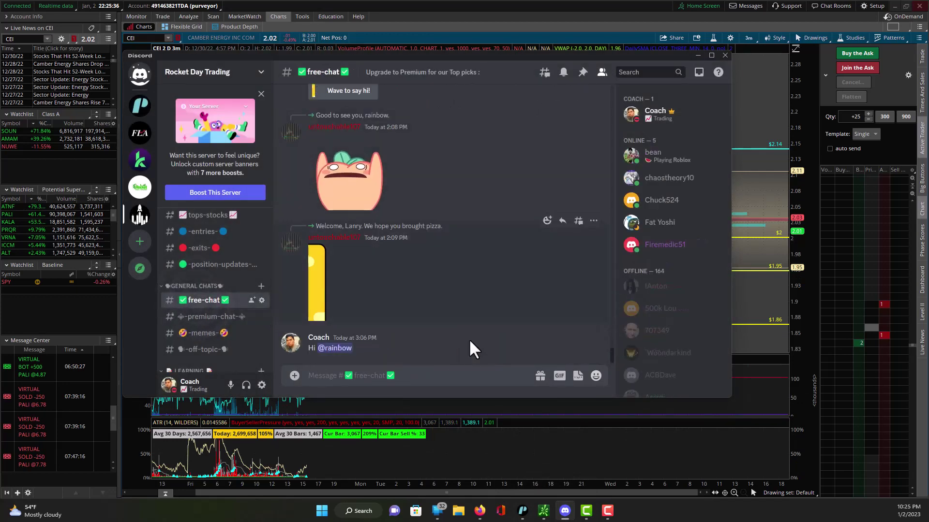
scroll(468, 342, up, 5)
scroll(468, 341, up, 5)
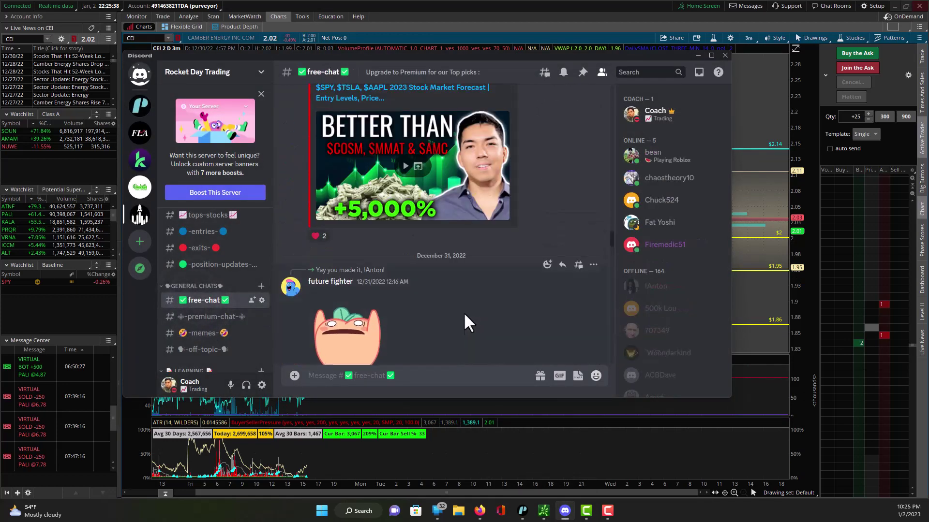
scroll(464, 312, up, 2)
scroll(445, 297, up, 5)
scroll(443, 286, up, 5)
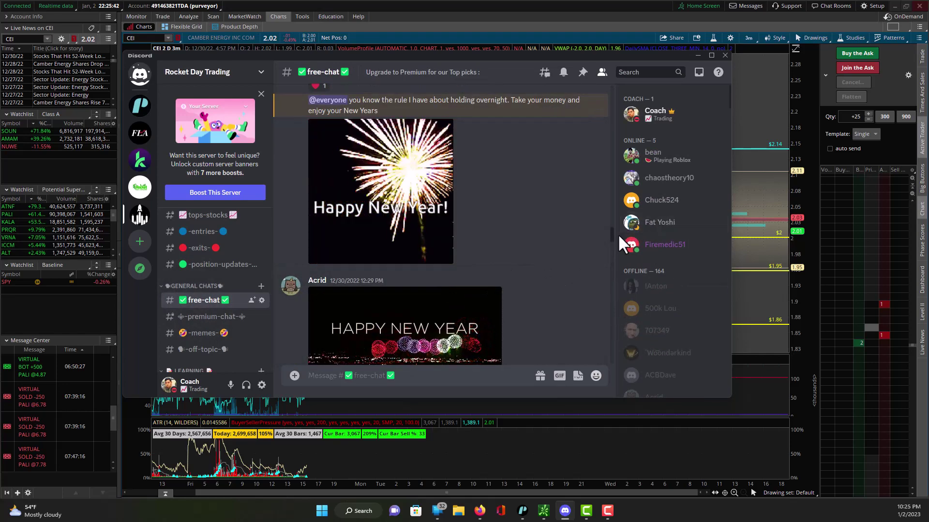
scroll(611, 234, up, 3)
scroll(613, 223, up, 2)
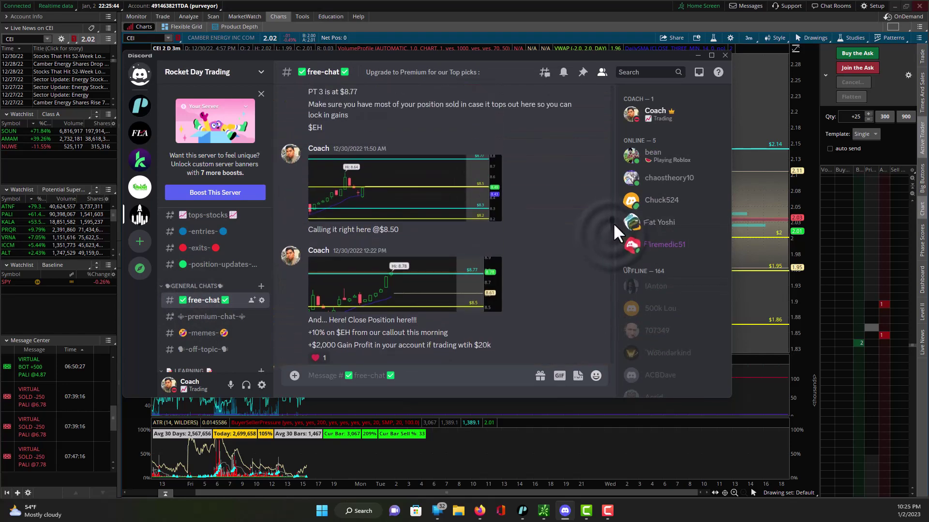
View Coach's chart posts, including the 12:22 one, and highlight the close-position message.
click(394, 204)
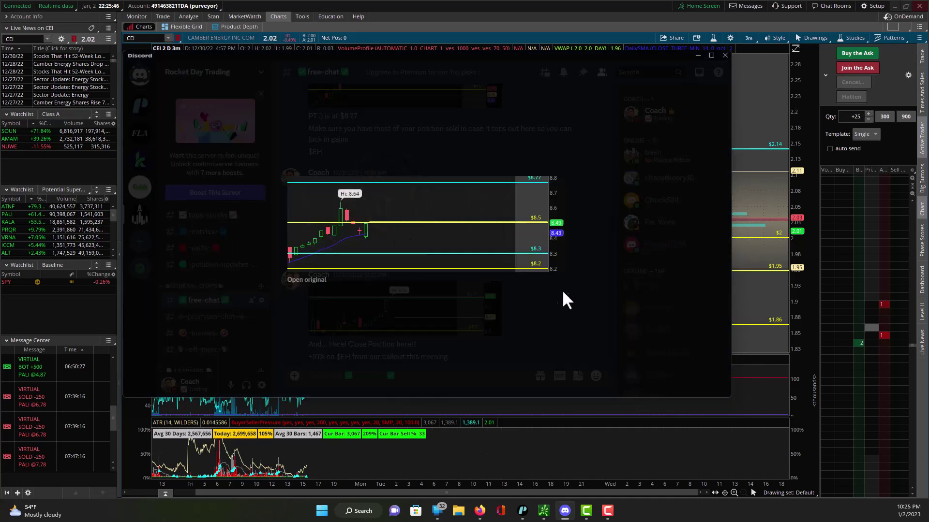
click(580, 308)
click(384, 321)
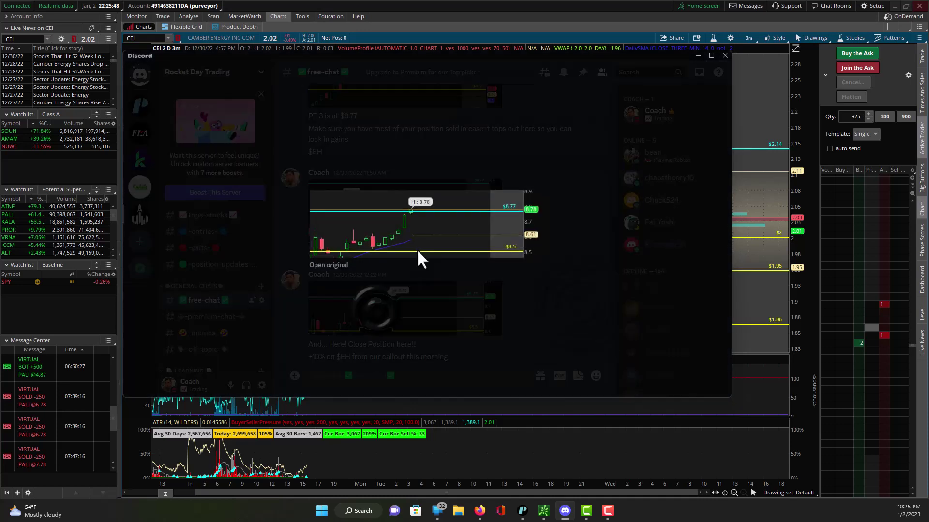
click(544, 269)
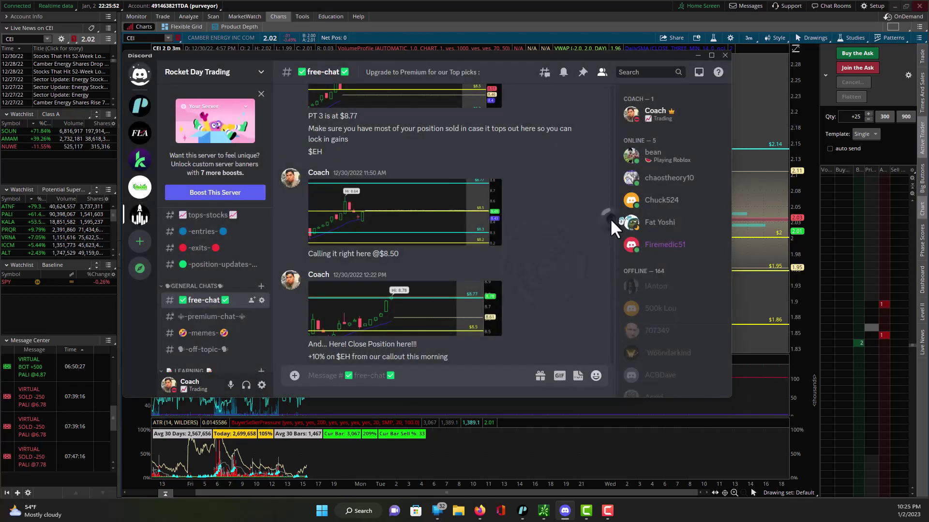
drag(309, 344, 411, 344)
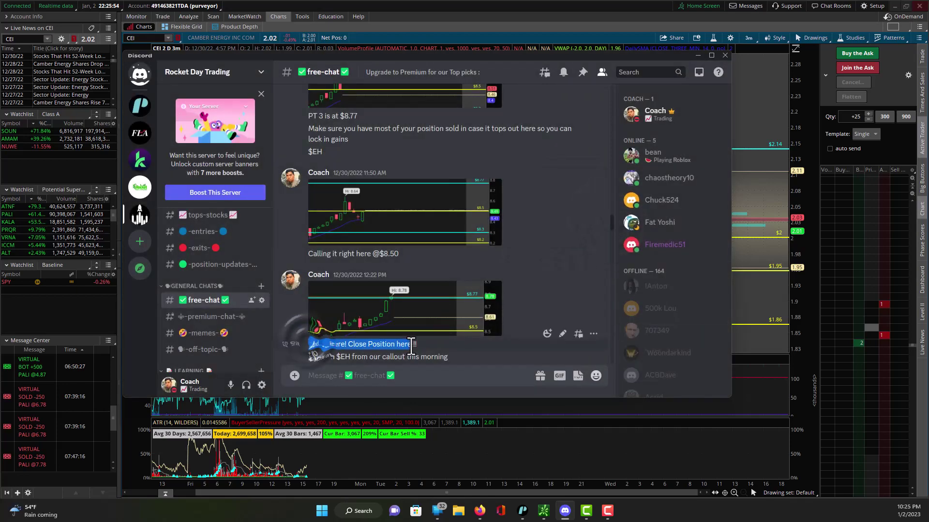
click(614, 218)
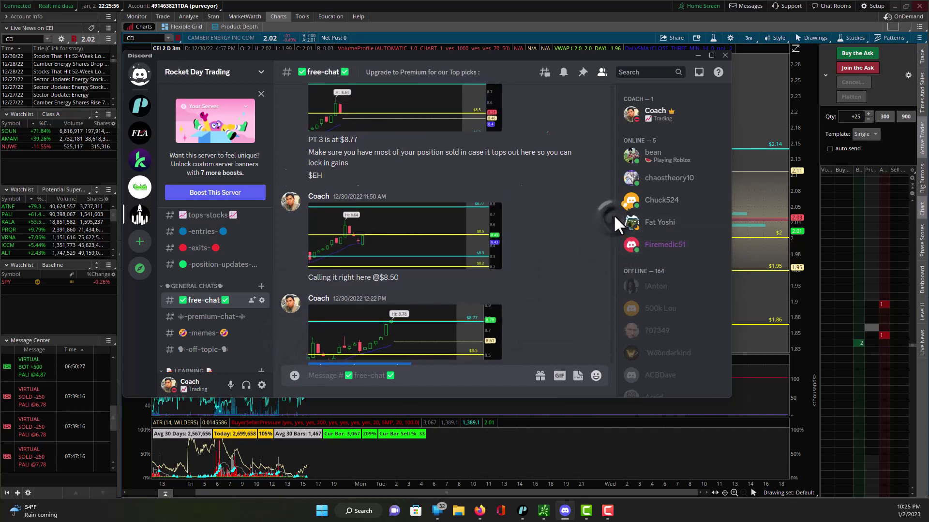
scroll(613, 214, up, 2)
scroll(613, 212, up, 3)
scroll(614, 195, up, 3)
scroll(615, 192, up, 3)
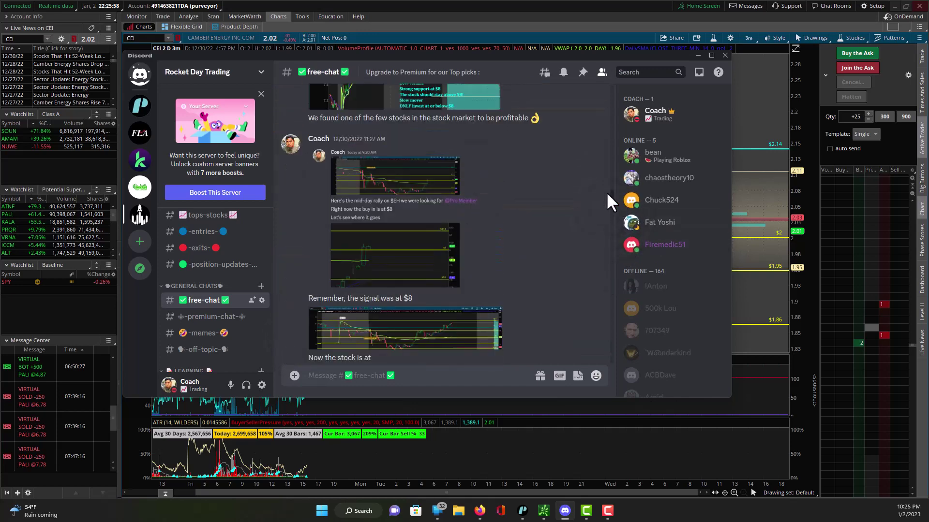
mouse_move(435, 211)
scroll(611, 200, up, 2)
scroll(612, 195, up, 2)
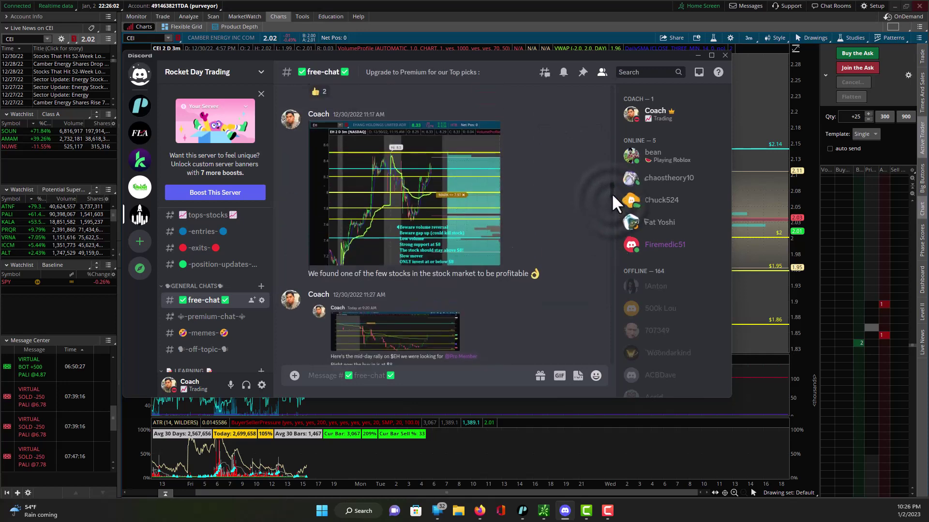
scroll(614, 191, up, 3)
scroll(615, 183, up, 3)
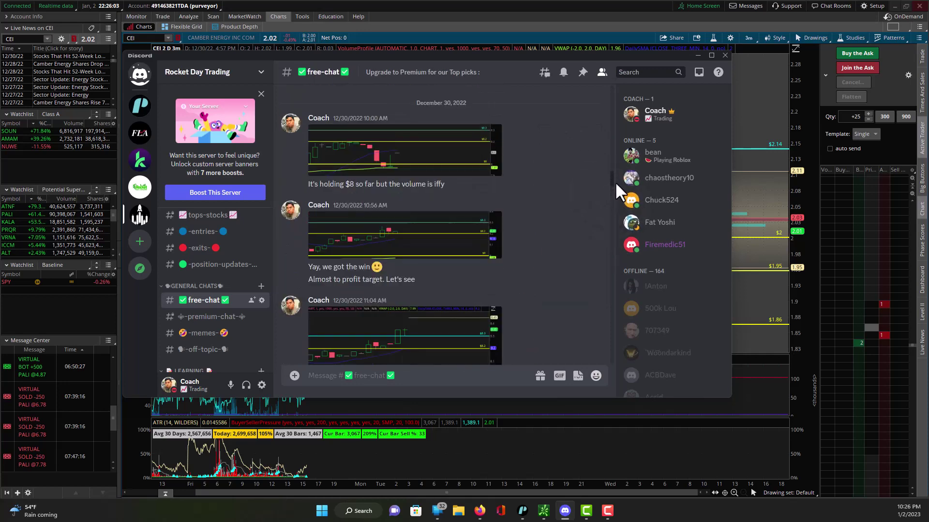
View the 10:00 AM chart image, then minimize Discord.
click(384, 168)
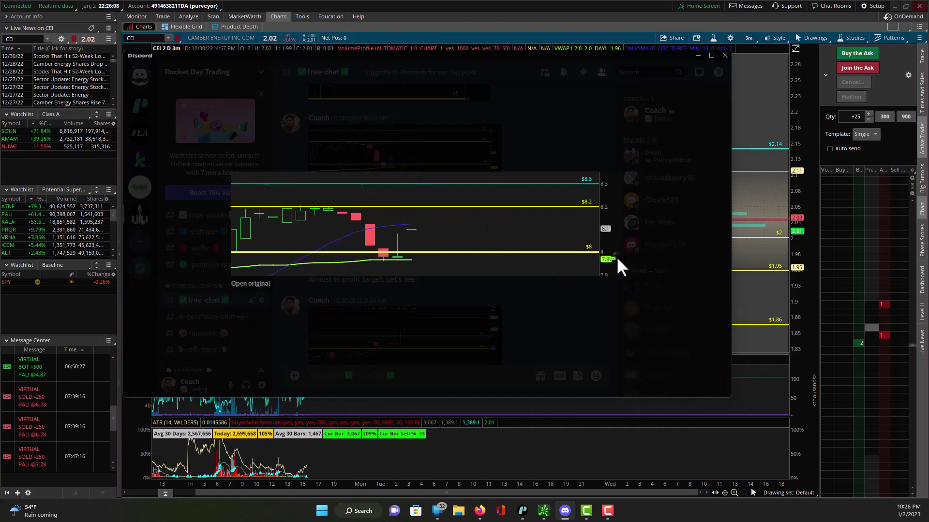
click(578, 301)
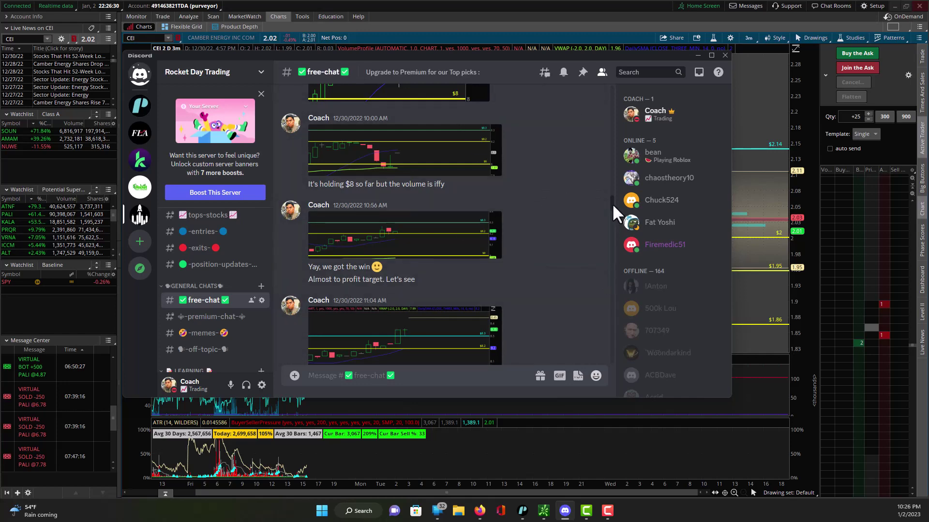
drag(612, 203, 611, 182)
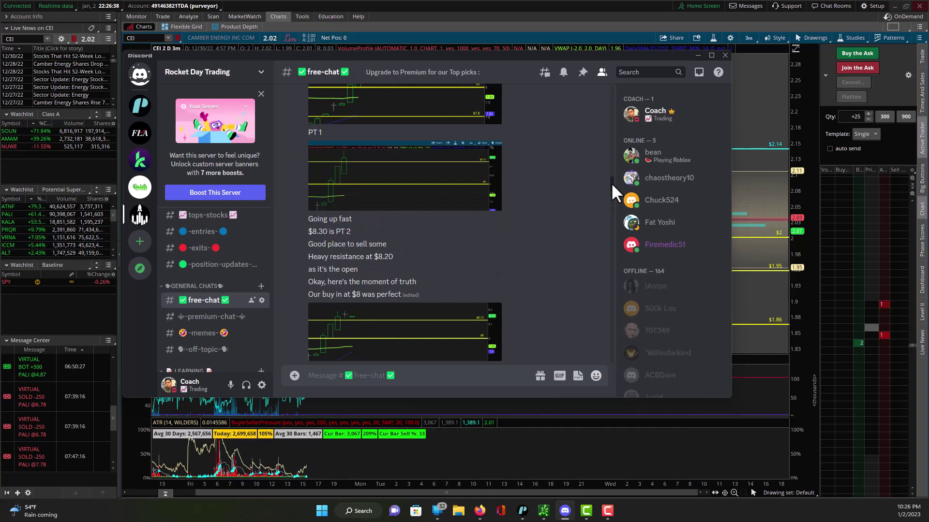
click(699, 56)
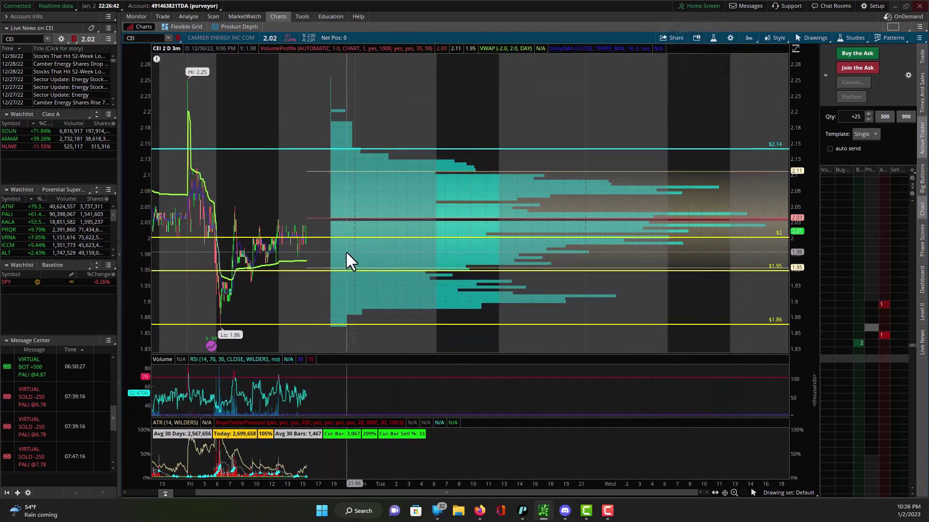
scroll(346, 254, up, 2)
scroll(346, 254, up, 2)
scroll(346, 254, up, 2)
scroll(346, 250, up, 1)
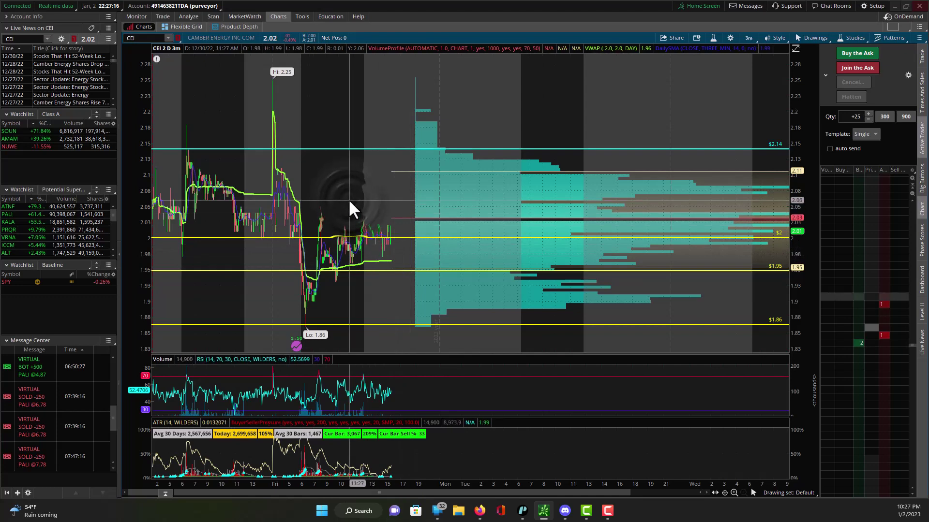
scroll(225, 236, up, 5)
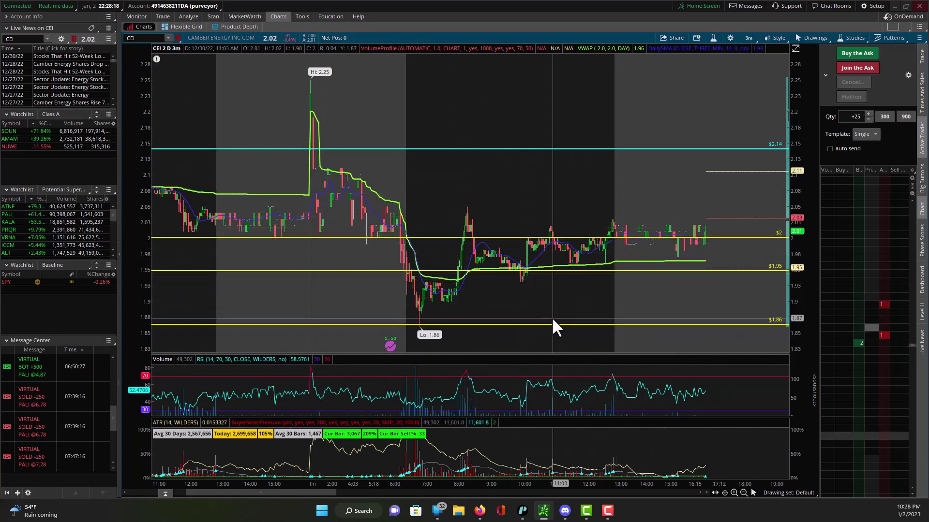
Draw an ellipse over the right-side $1.86–$2 consolidation and fill it solid green.
right_click(537, 298)
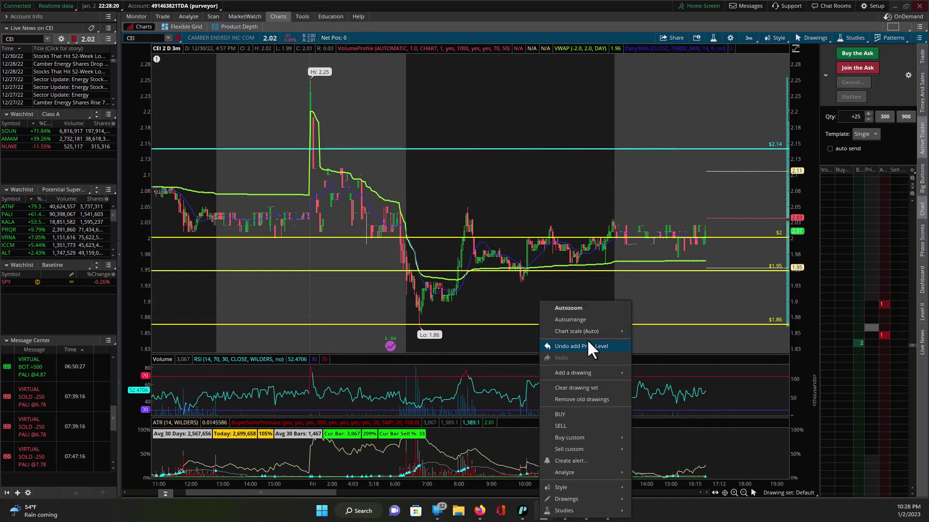
mouse_move(573, 373)
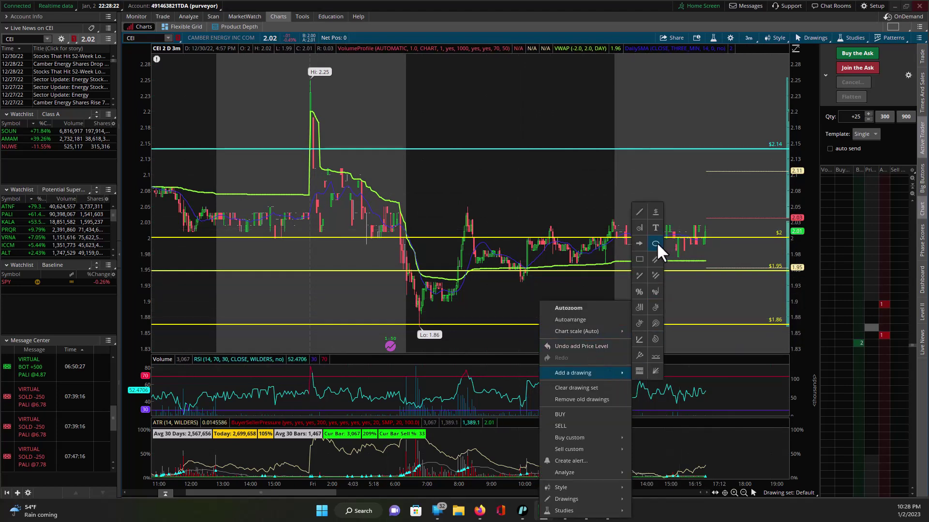
click(657, 243)
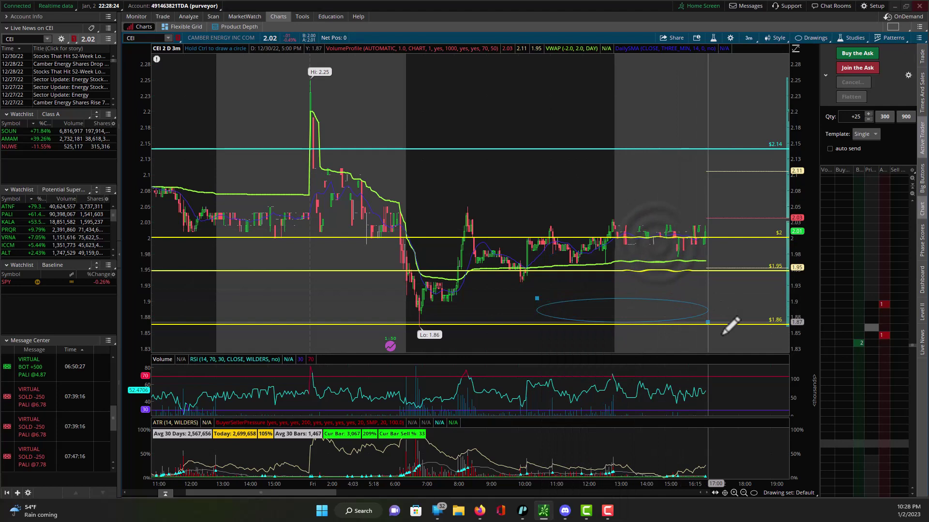
click(715, 241)
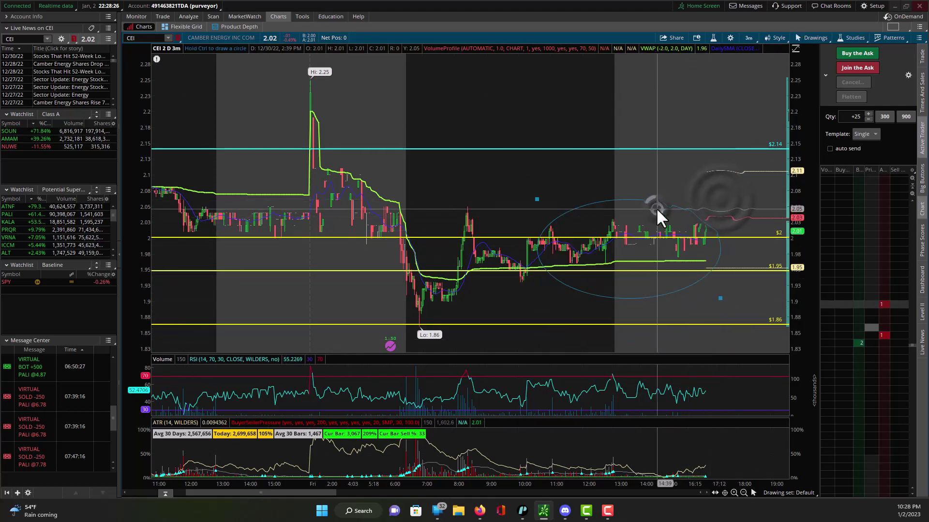
click(638, 209)
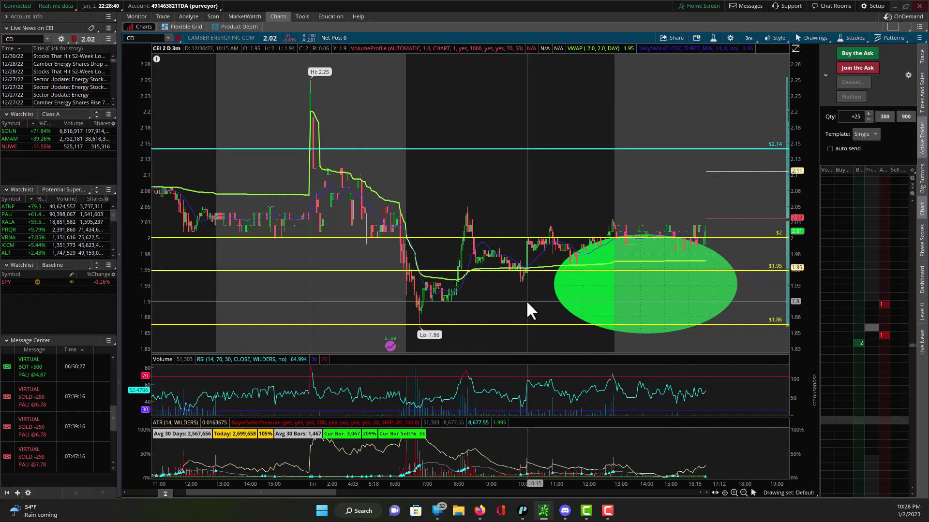
scroll(499, 289, up, 2)
Add a text note reading '1000' above the price action.
right_click(544, 192)
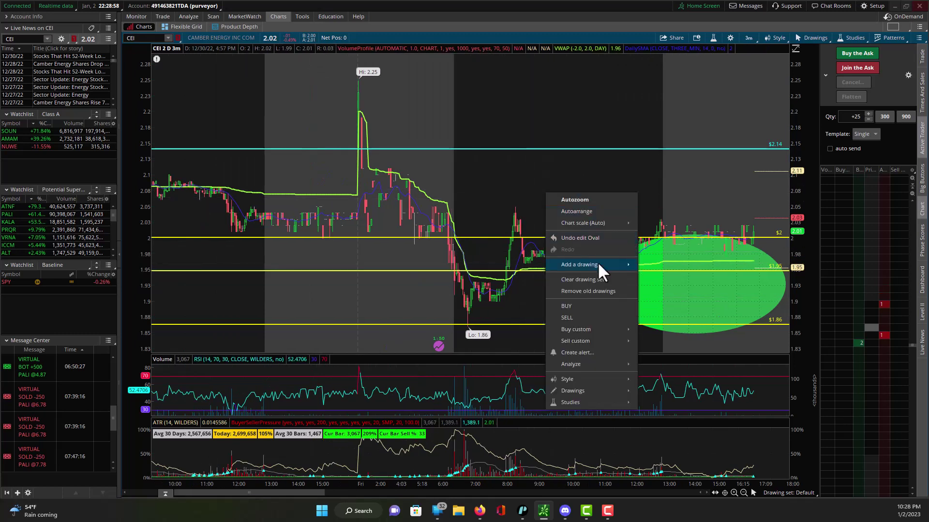
mouse_move(578, 264)
click(656, 278)
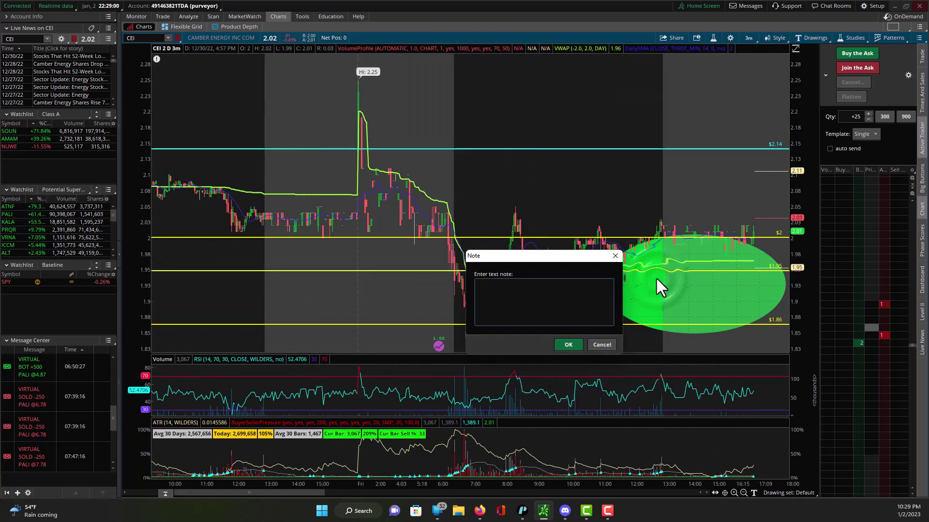
text(1000)
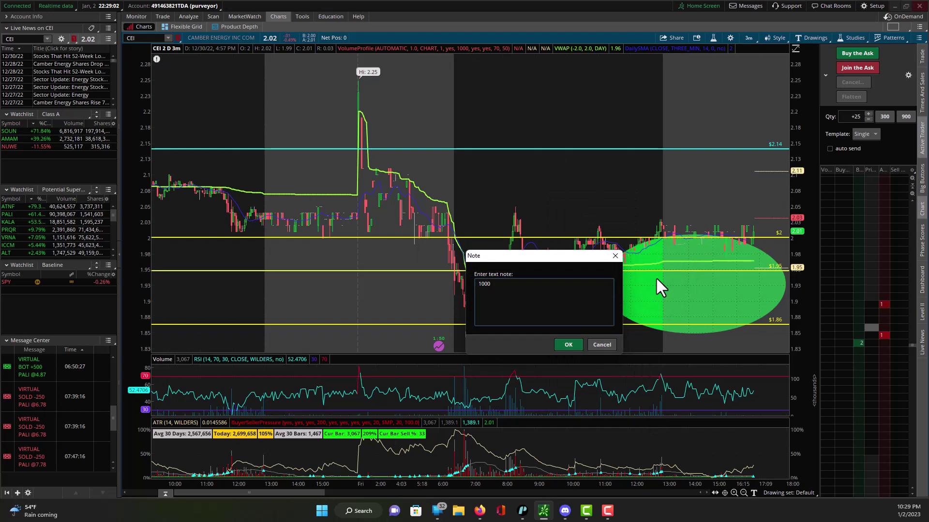
click(568, 344)
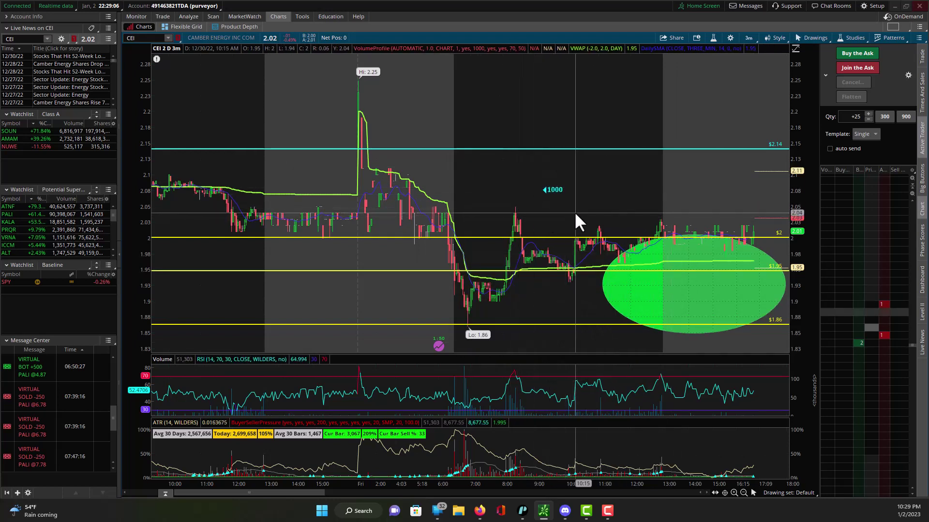
scroll(542, 216, down, 3)
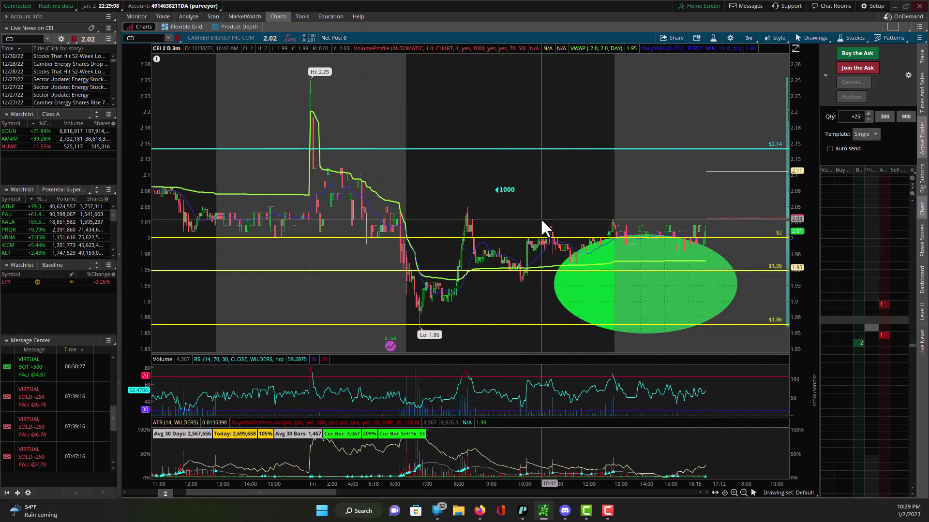
Add a second text note reading '250'.
right_click(520, 209)
mouse_move(559, 280)
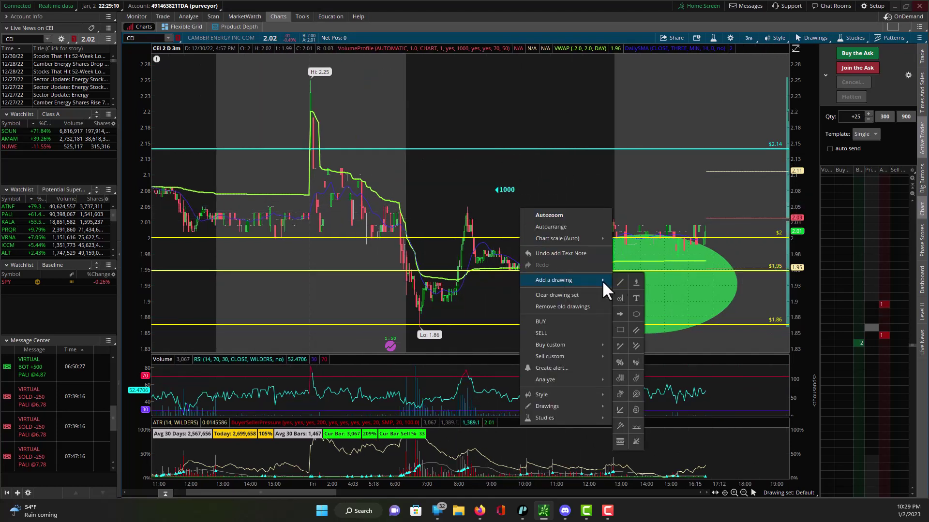
click(634, 297)
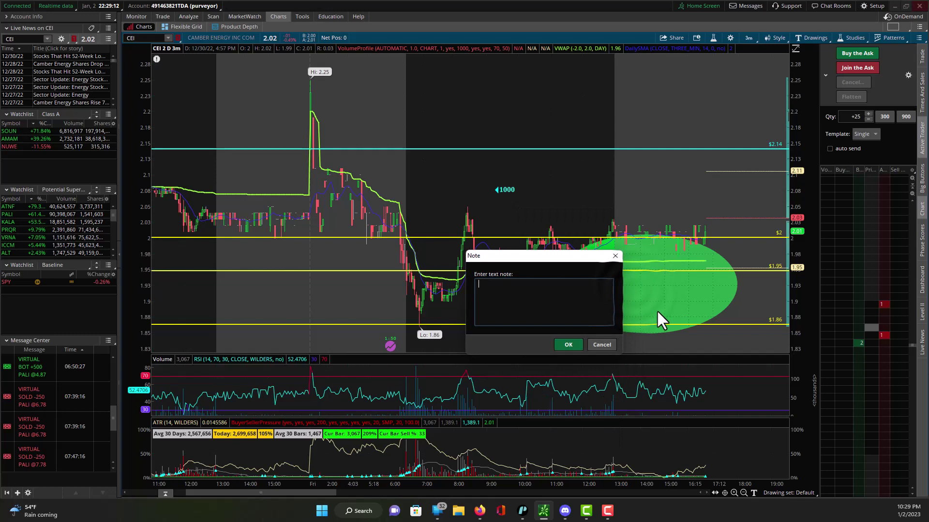
text(250)
click(564, 346)
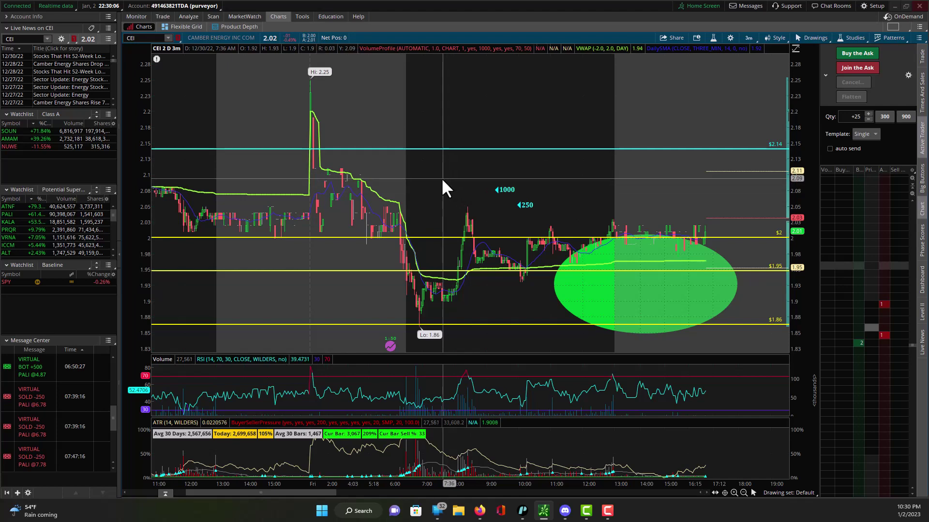
click(69, 132)
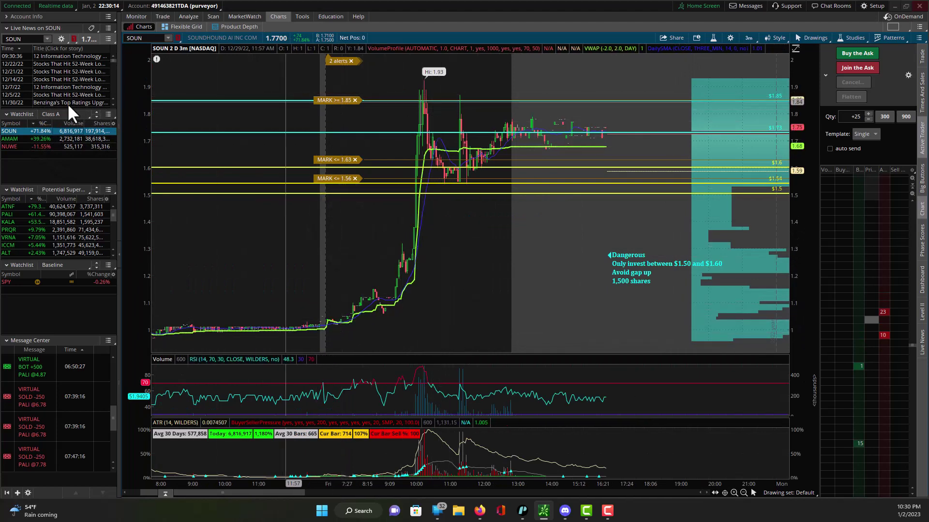
click(41, 139)
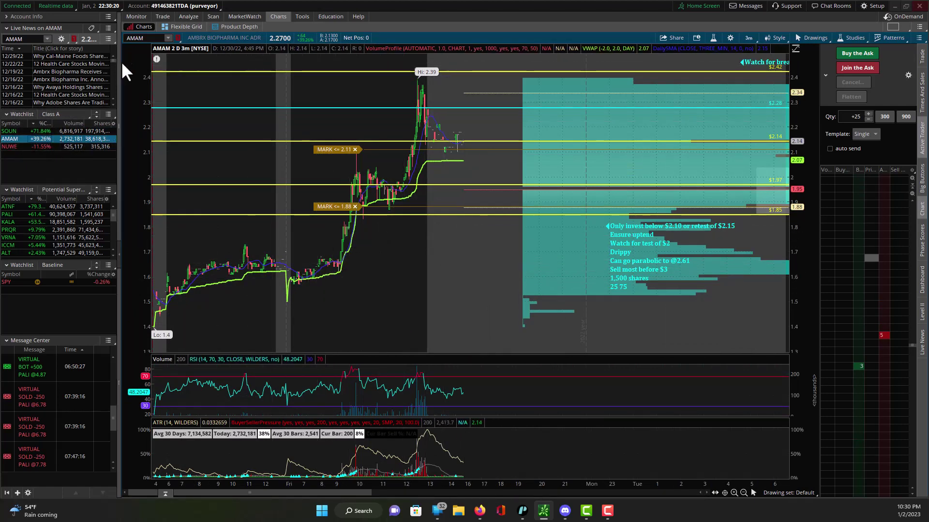
click(150, 39)
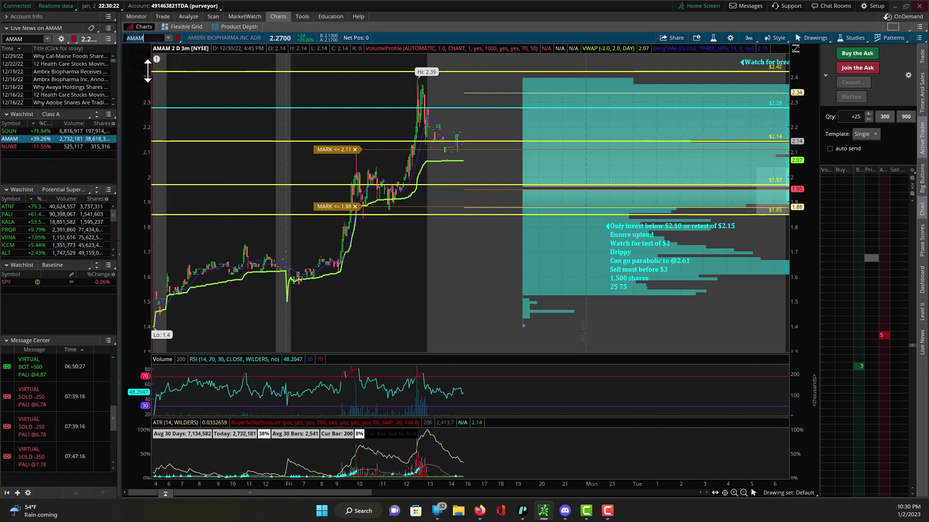
key(BackSpace)
text(CEI)
click(147, 69)
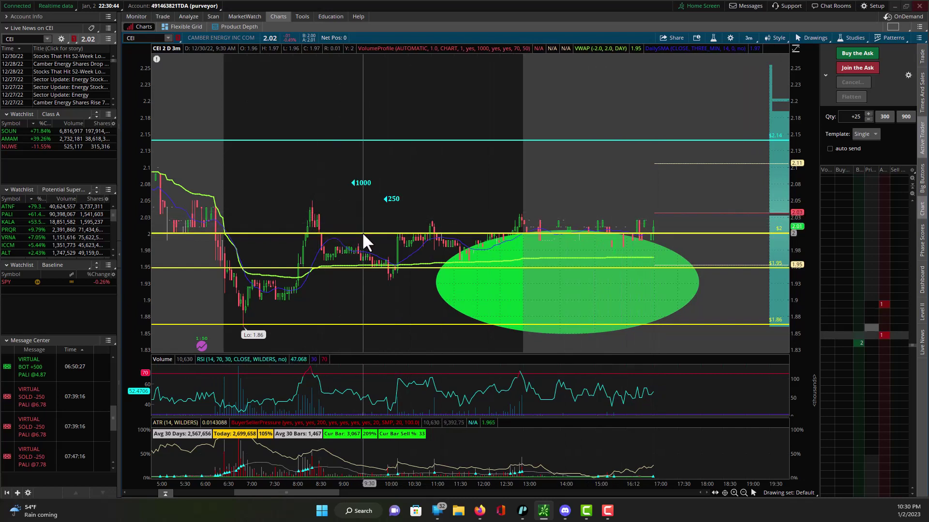
Raise the $2 price line to $2.03 and switch to 30-minute bars.
drag(361, 232, 391, 212)
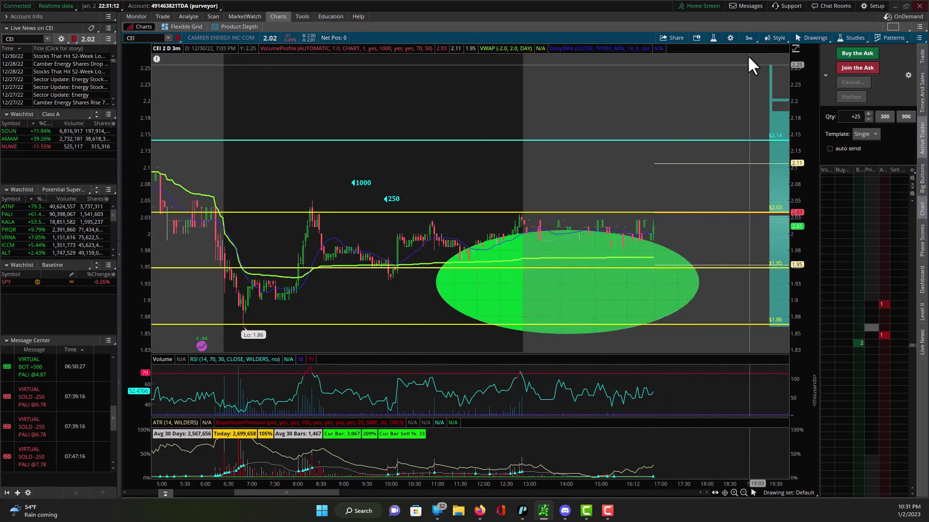
click(748, 37)
click(721, 99)
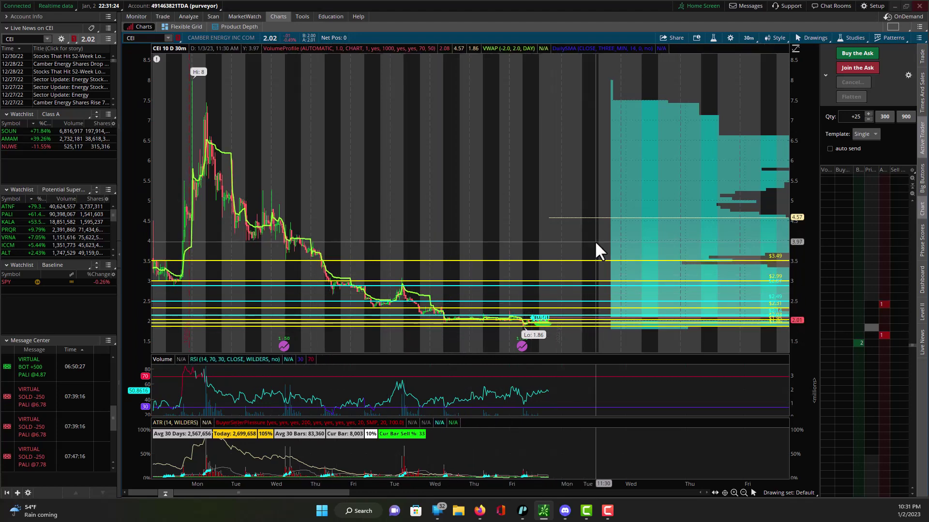
Zoom into the latest week, then switch to 1 D:1m bars.
drag(558, 238, 245, 252)
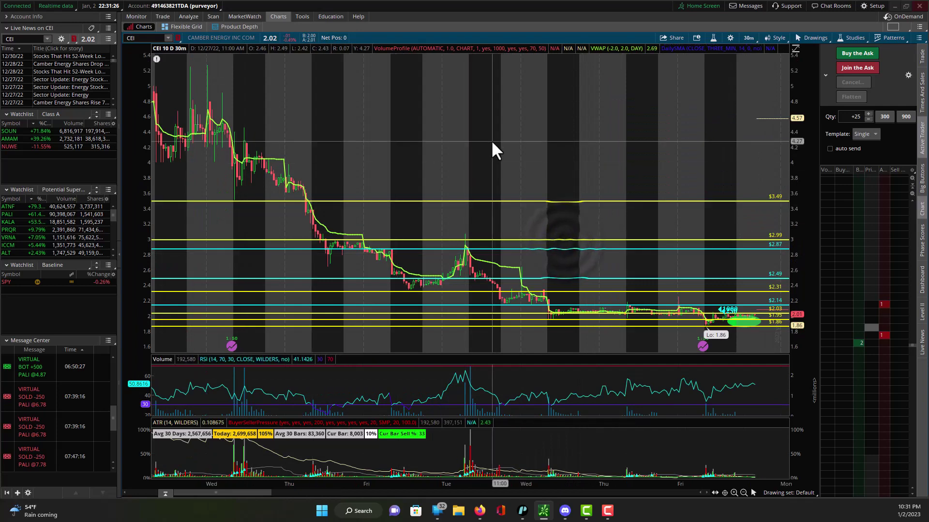
click(748, 37)
click(737, 81)
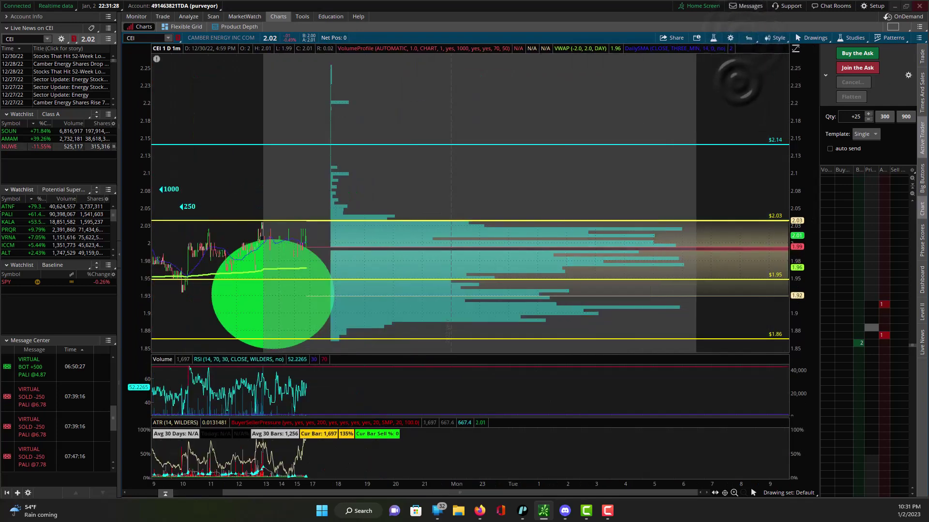
scroll(367, 202, up, 2)
scroll(356, 258, up, 3)
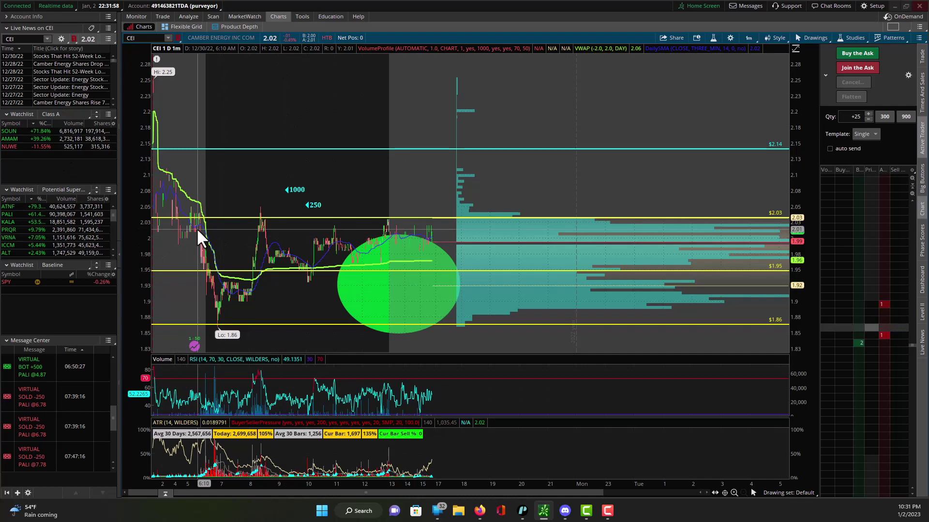
Step through the 1 Y:1D and 20 D:1h timeframes, ending on 2 D:3m.
click(748, 38)
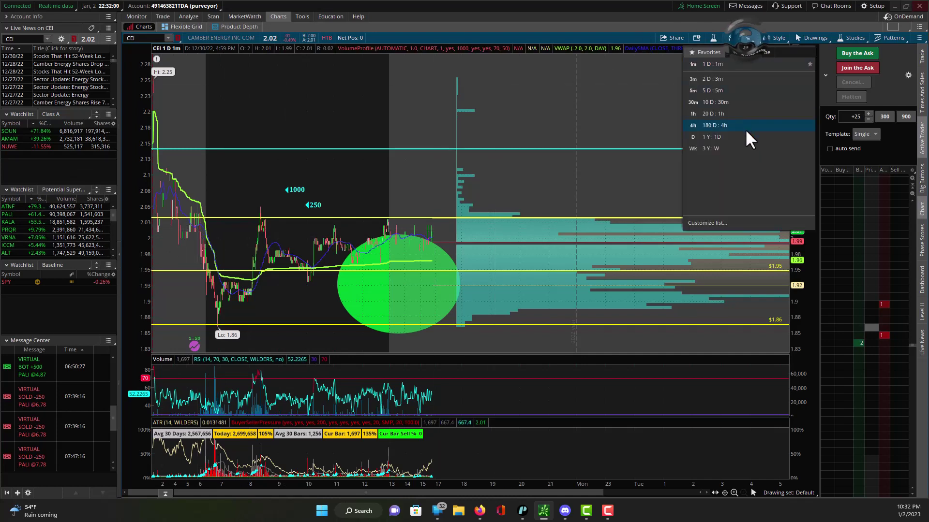
click(745, 137)
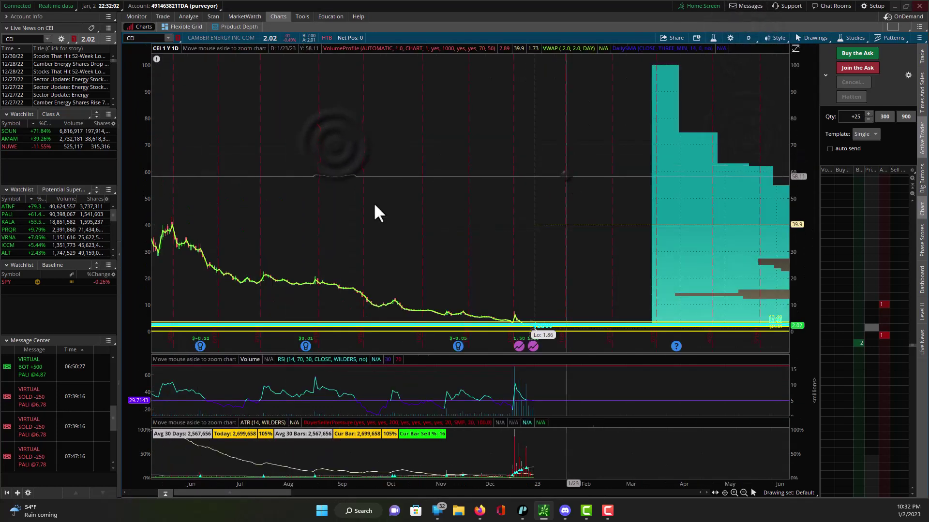
scroll(376, 206, up, 3)
scroll(460, 221, up, 2)
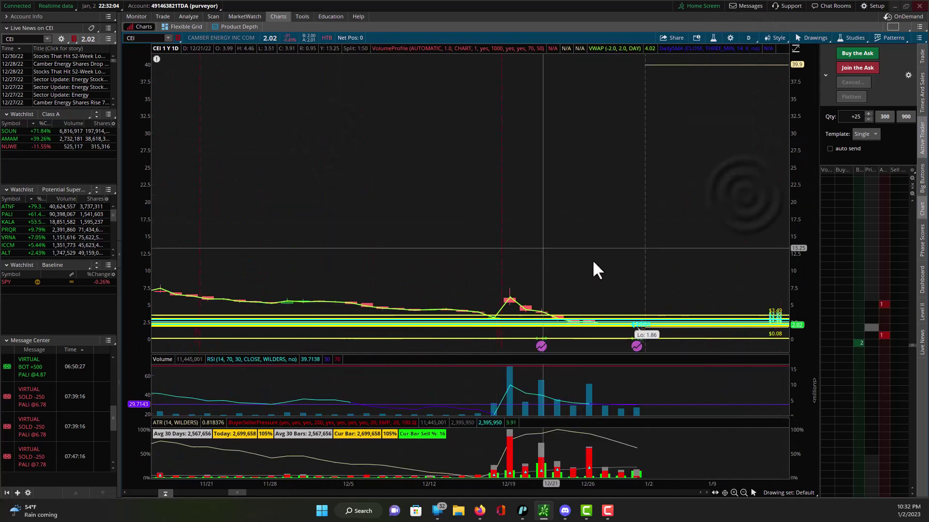
click(747, 39)
click(727, 129)
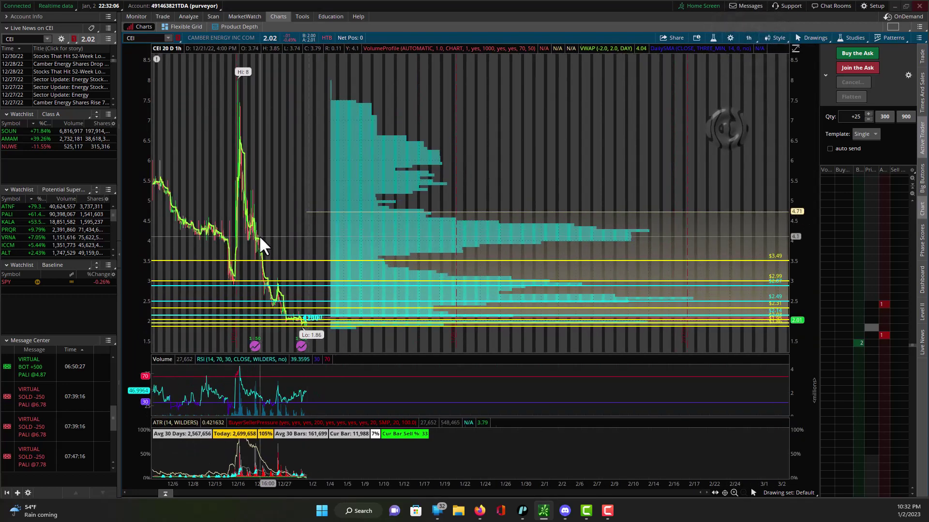
scroll(230, 229, up, 2)
scroll(485, 294, up, 2)
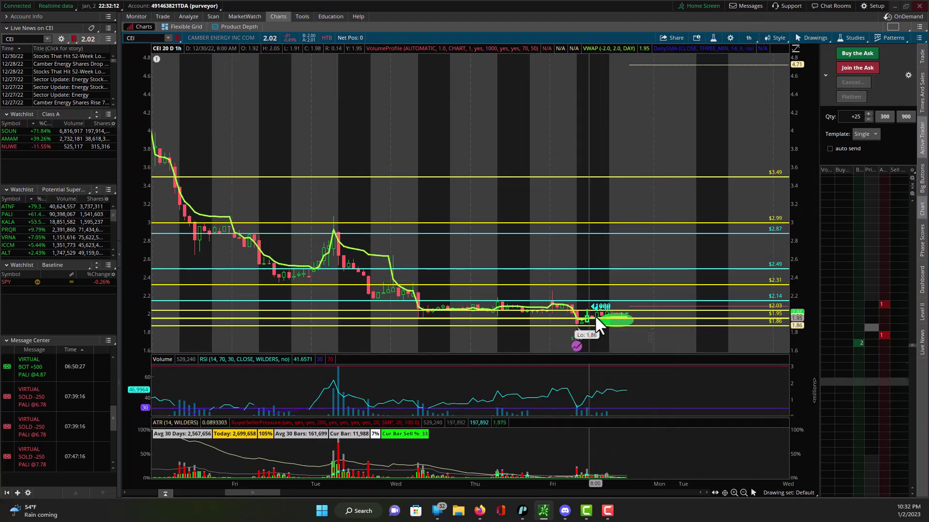
click(747, 40)
click(740, 86)
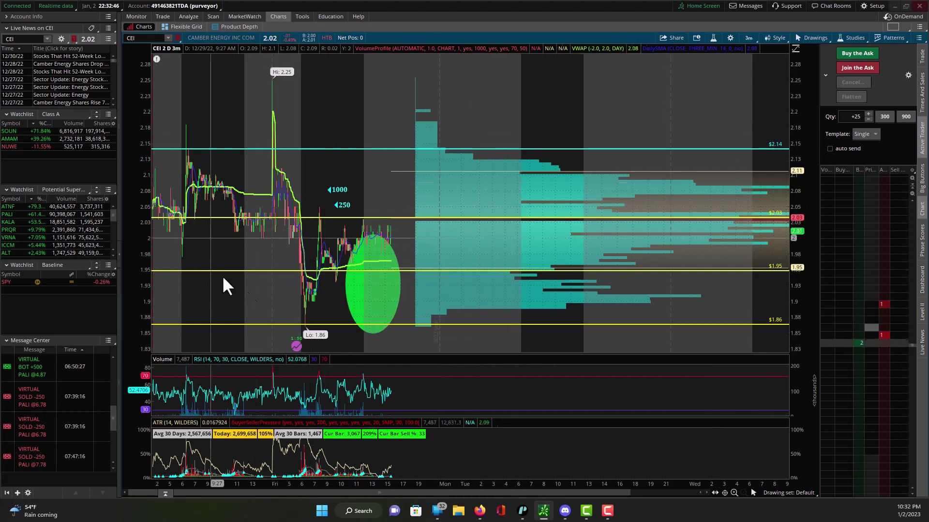
Widen the green ellipse to the right, then bring up Discord's free-chat over the chart.
click(387, 263)
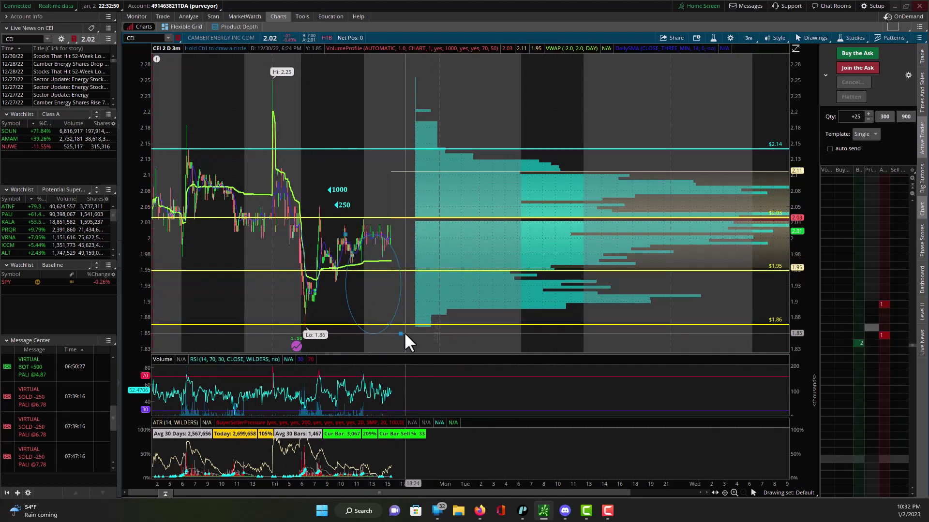
drag(400, 333, 414, 321)
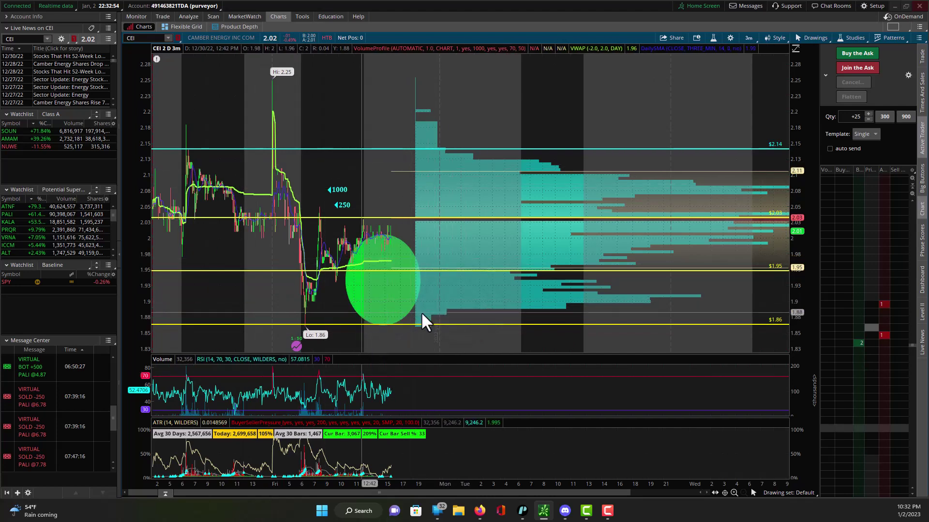
scroll(247, 227, up, 3)
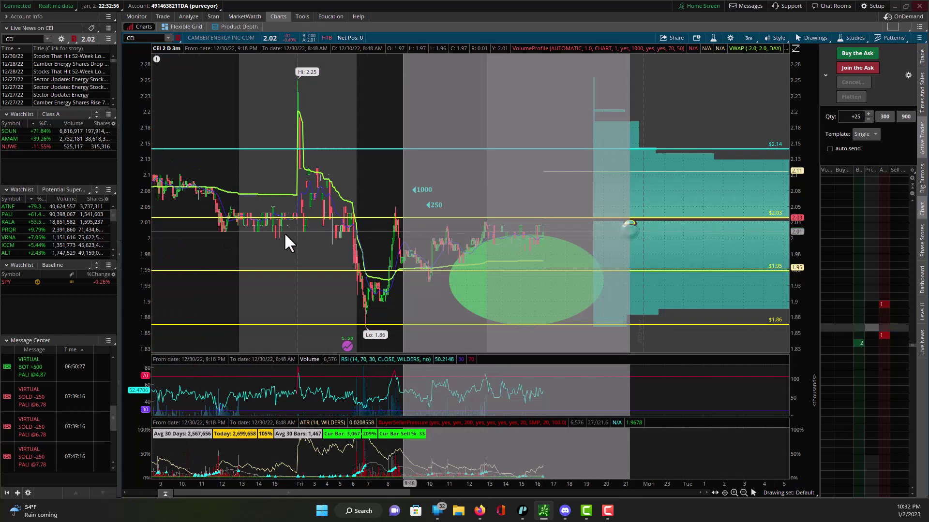
scroll(275, 236, up, 3)
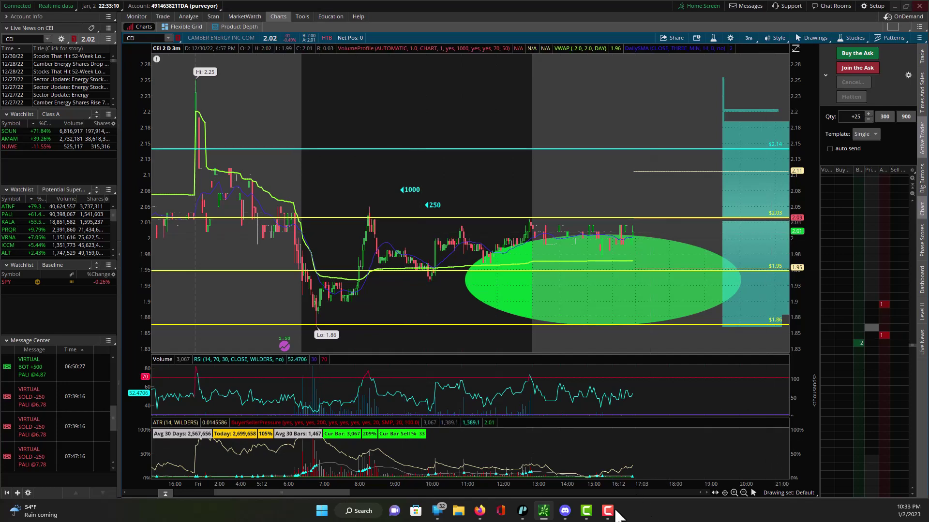
click(565, 510)
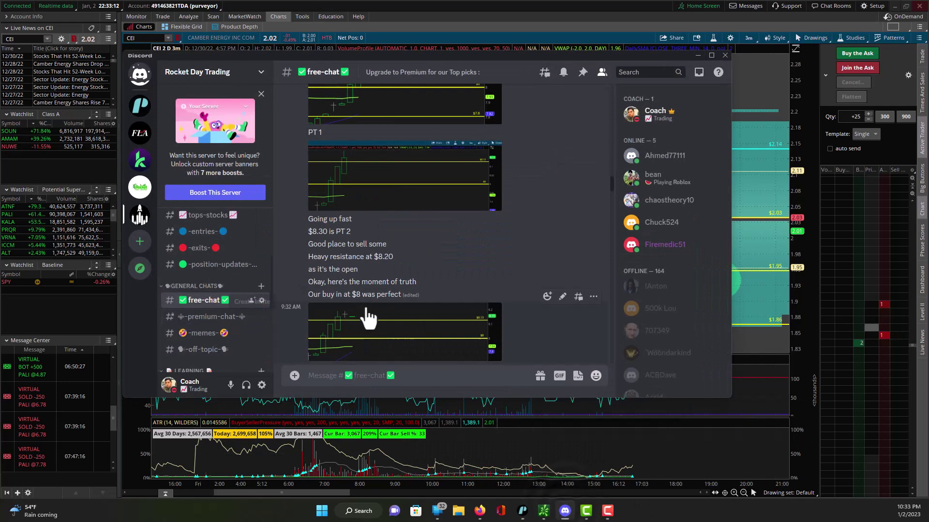
scroll(404, 329, up, 5)
scroll(404, 328, down, 3)
scroll(404, 327, down, 3)
scroll(503, 291, down, 3)
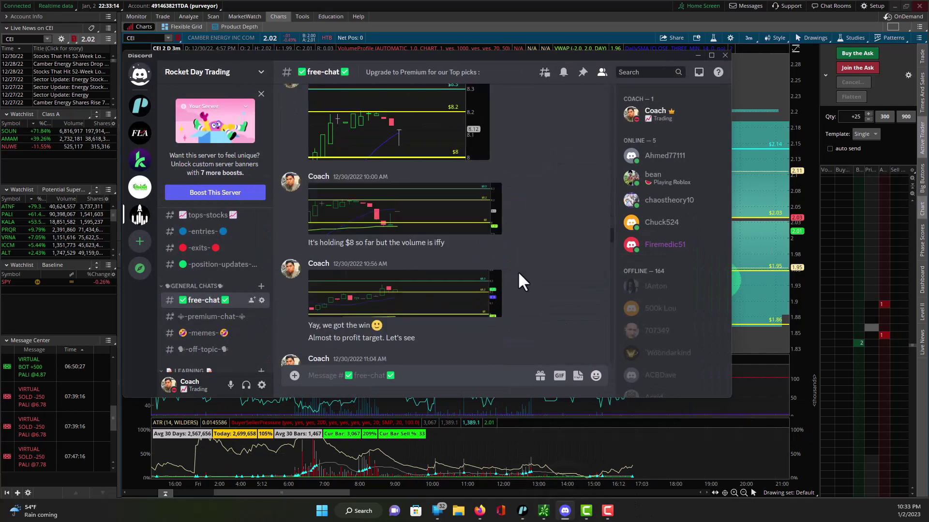
scroll(518, 280, down, 3)
scroll(518, 274, down, 3)
scroll(563, 248, down, 3)
scroll(563, 248, down, 3)
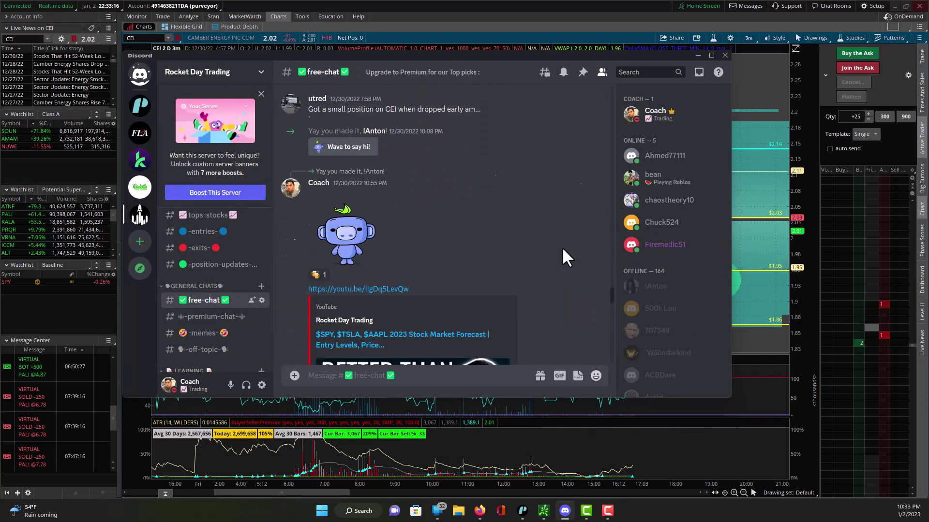
scroll(563, 248, down, 3)
scroll(563, 249, down, 5)
scroll(563, 249, down, 3)
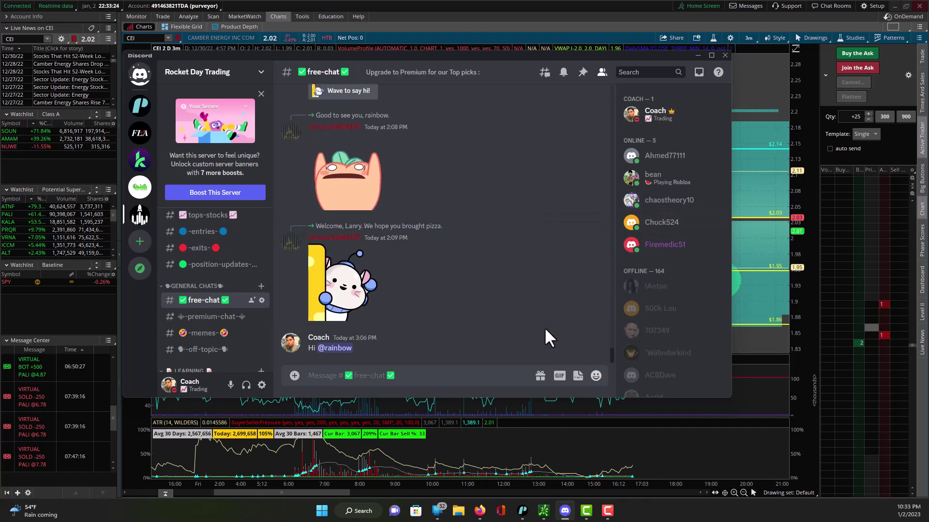
scroll(545, 329, up, 3)
scroll(545, 330, up, 3)
scroll(545, 330, up, 3)
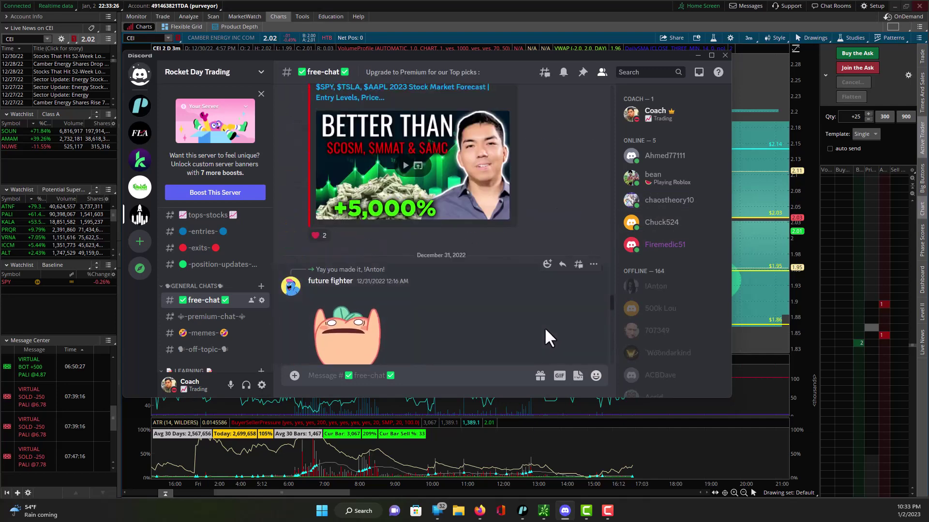
scroll(544, 327, up, 3)
scroll(544, 328, down, 3)
scroll(544, 327, down, 2)
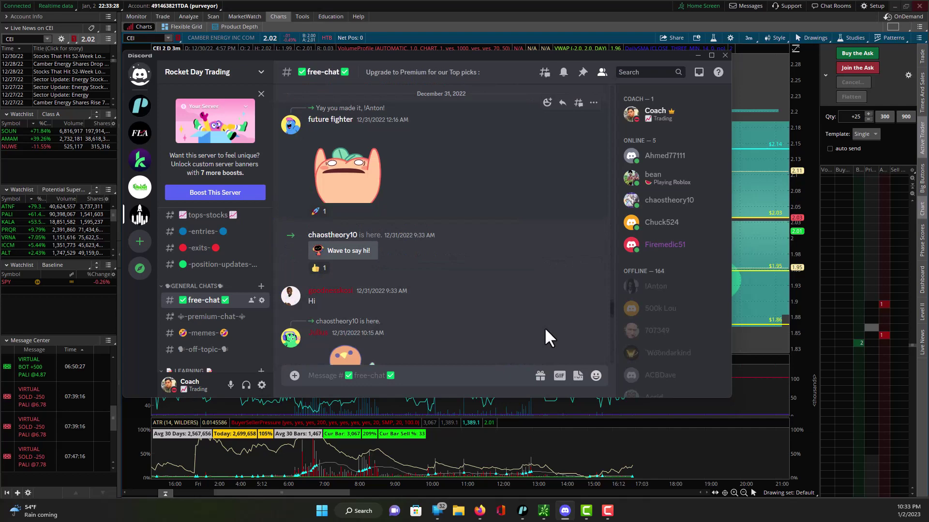
scroll(545, 329, down, 3)
scroll(544, 329, down, 3)
scroll(544, 330, down, 3)
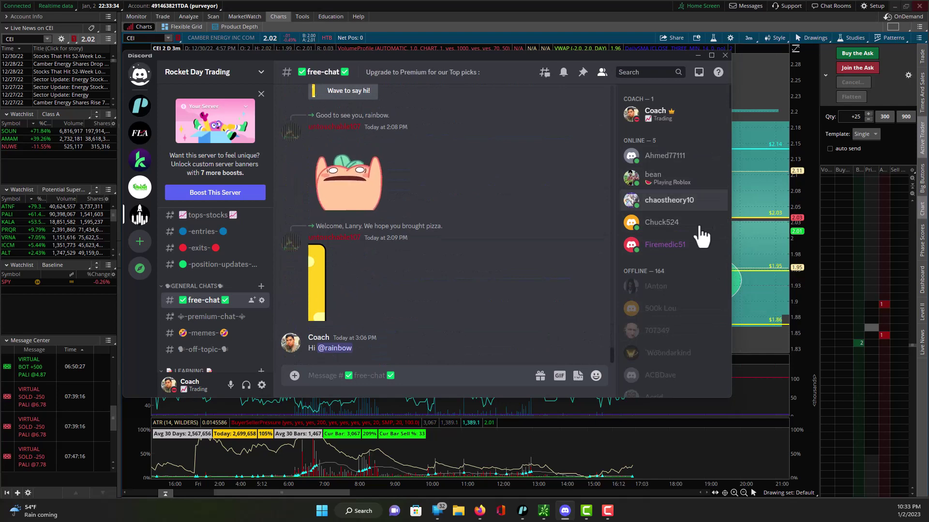
Minimize Discord to show the CEI 2-day chart with its oval and notes.
click(696, 55)
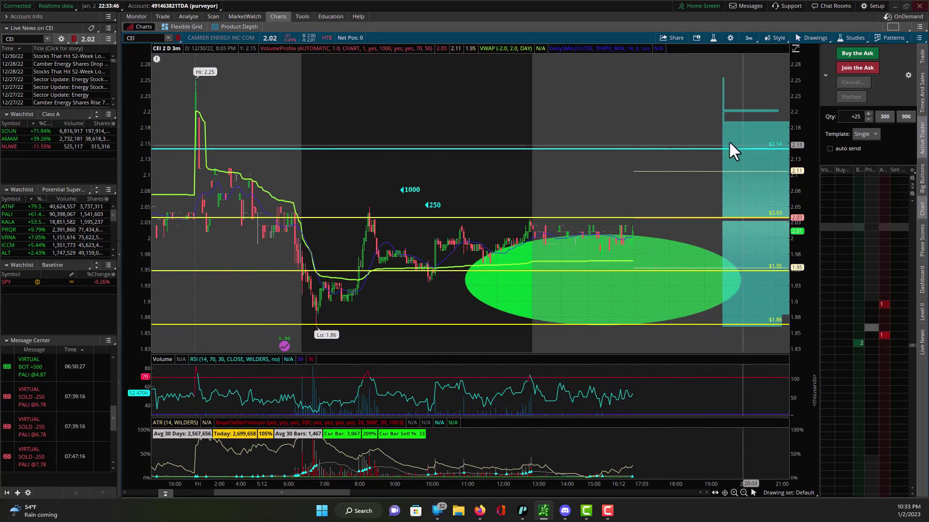
drag(769, 146, 771, 167)
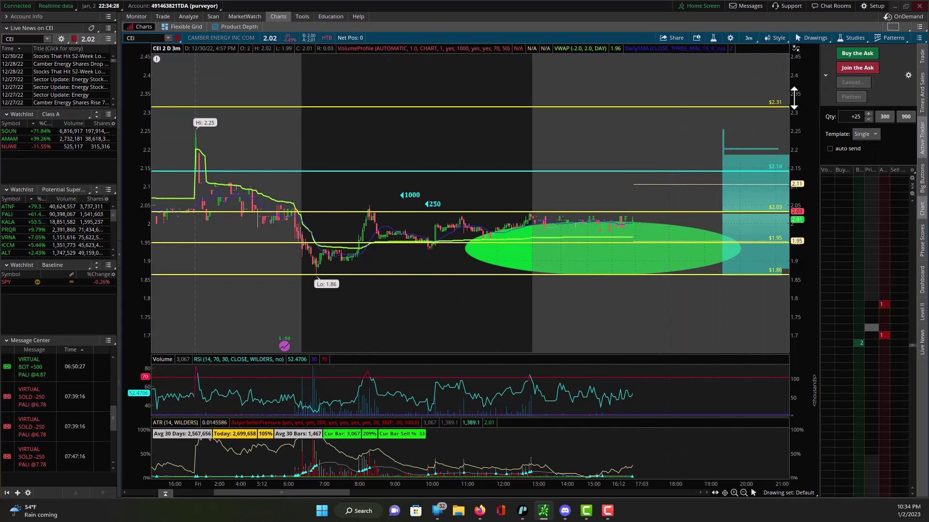
drag(794, 98, 804, 67)
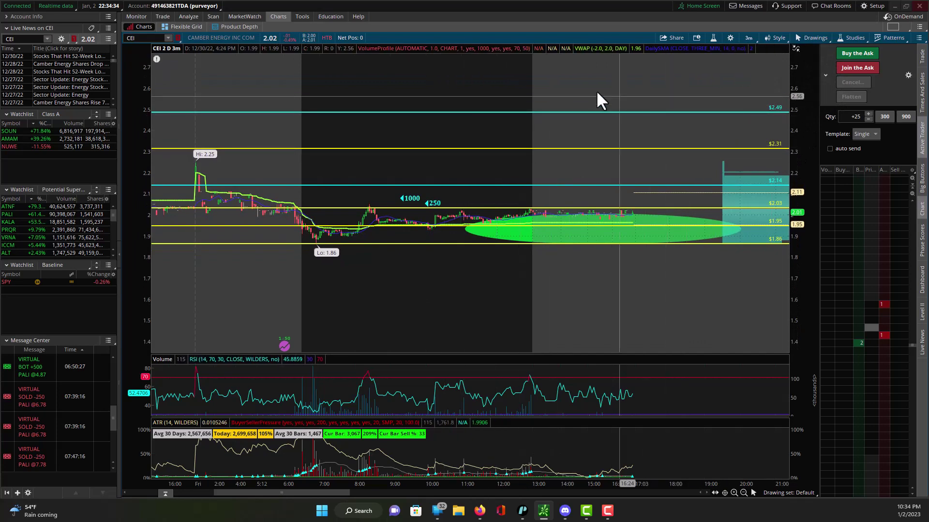
drag(602, 93, 136, 117)
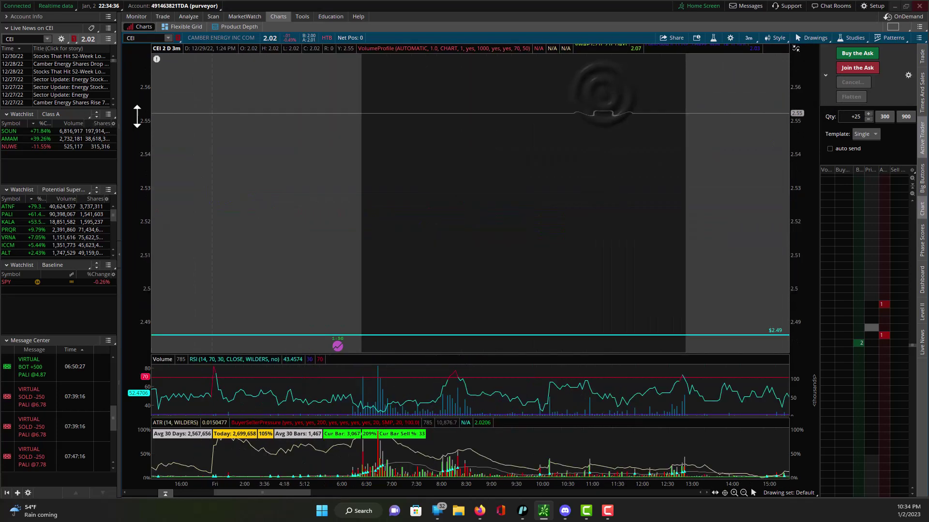
key(Escape)
scroll(397, 130, up, 2)
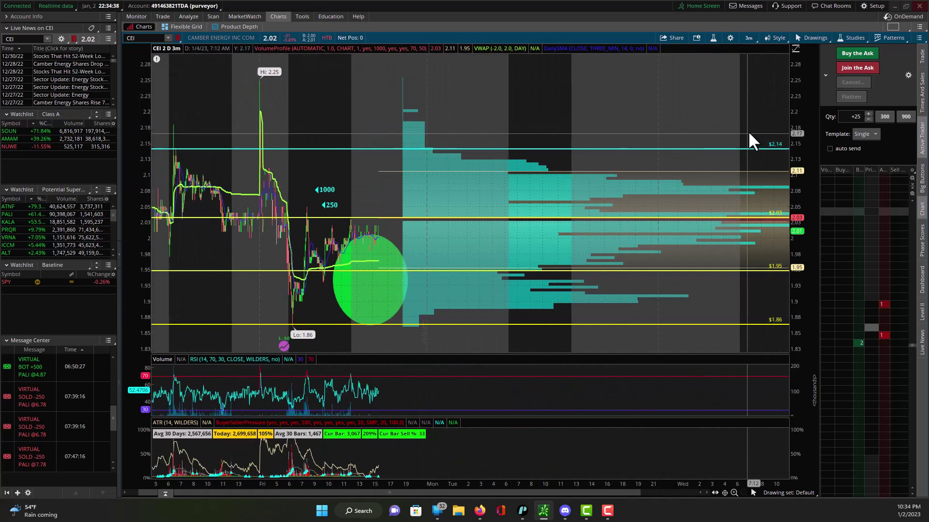
drag(795, 130, 794, 193)
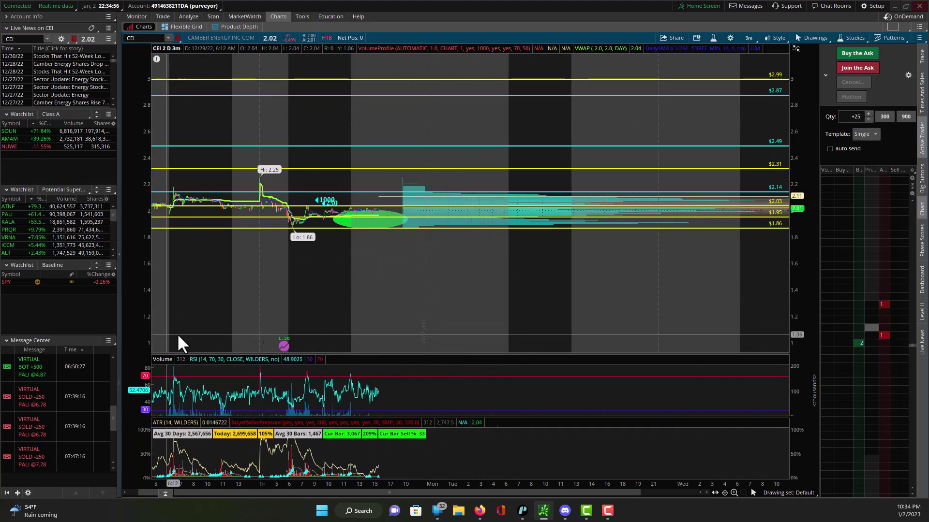
click(463, 239)
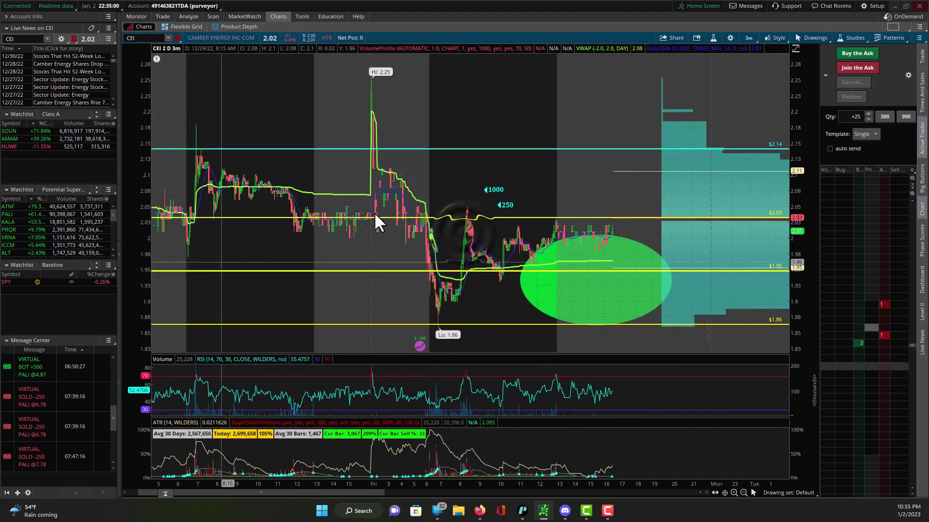
Add a '14 days' text note above the green ellipse, beside the 1000 and 250 notes.
right_click(560, 187)
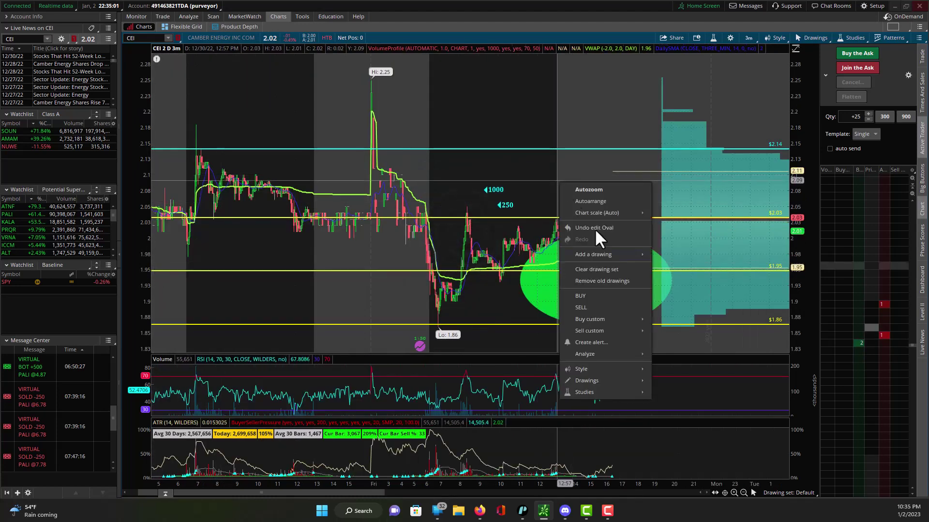
mouse_move(593, 254)
click(673, 274)
text(14)
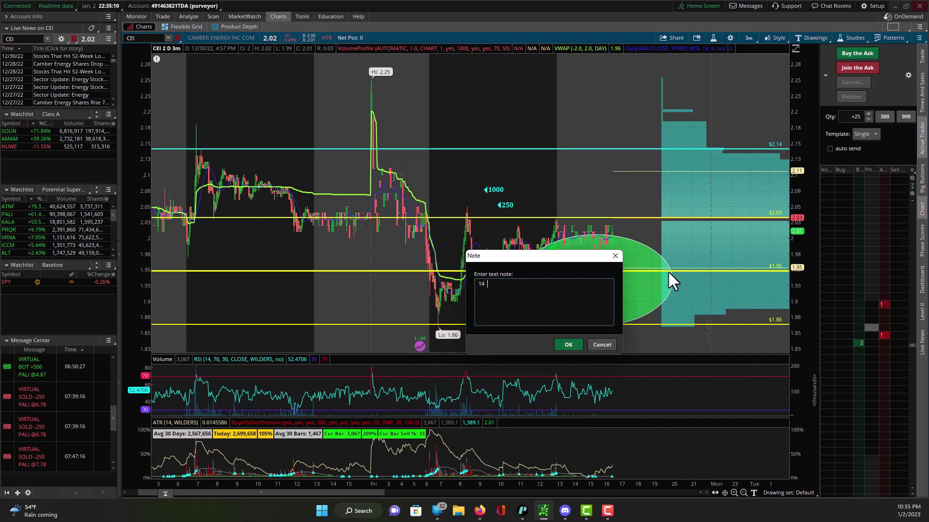
text(days)
click(571, 346)
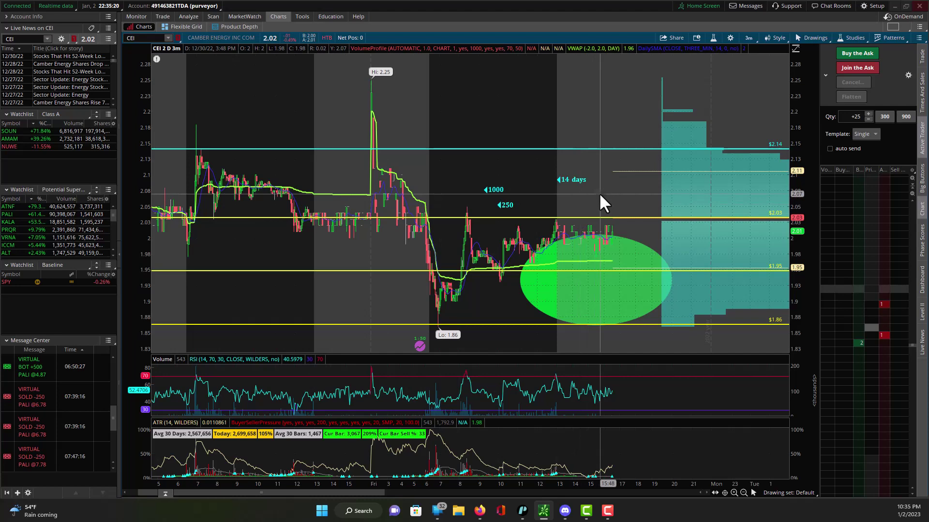
scroll(599, 193, down, 3)
scroll(465, 197, up, 3)
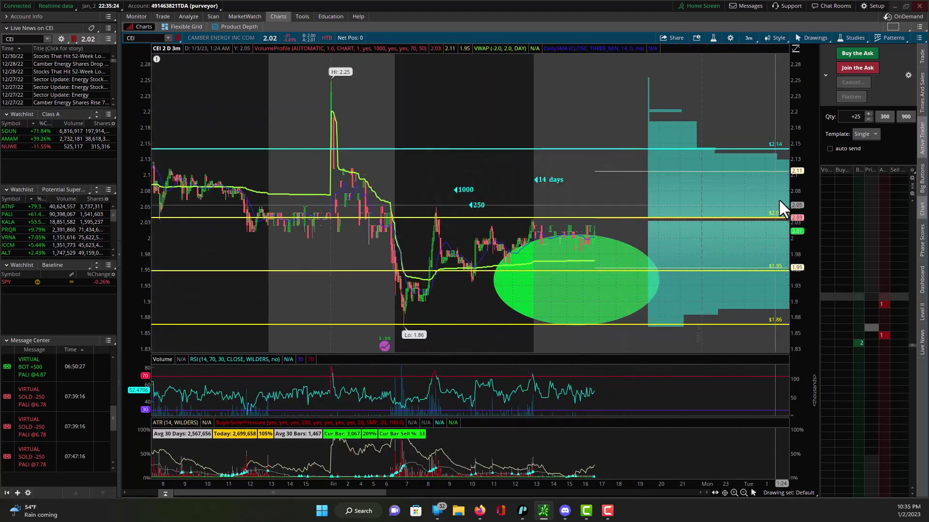
drag(803, 135, 798, 181)
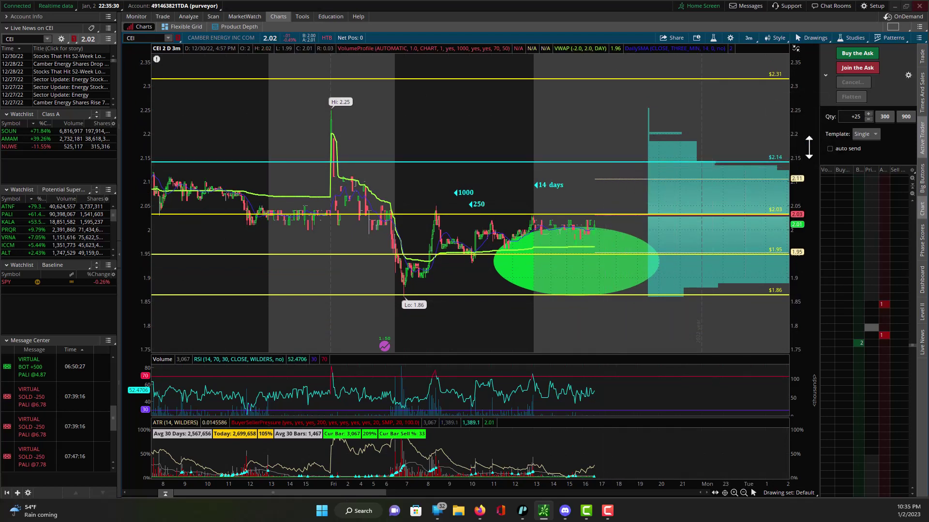
drag(799, 116, 799, 145)
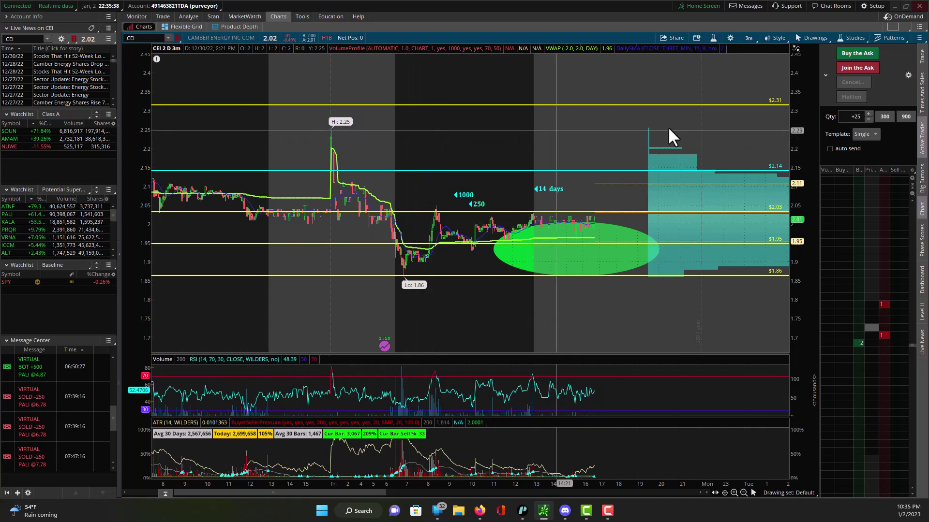
drag(804, 93, 804, 120)
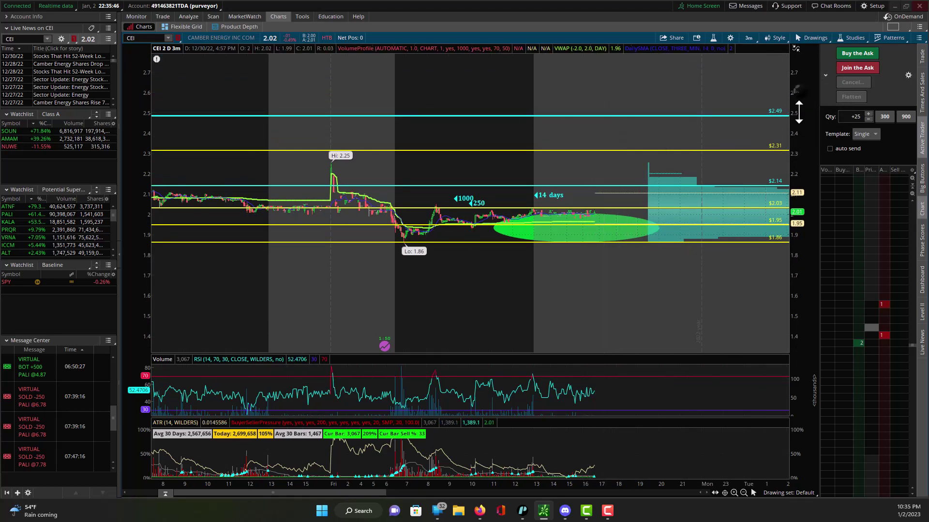
drag(794, 100, 794, 120)
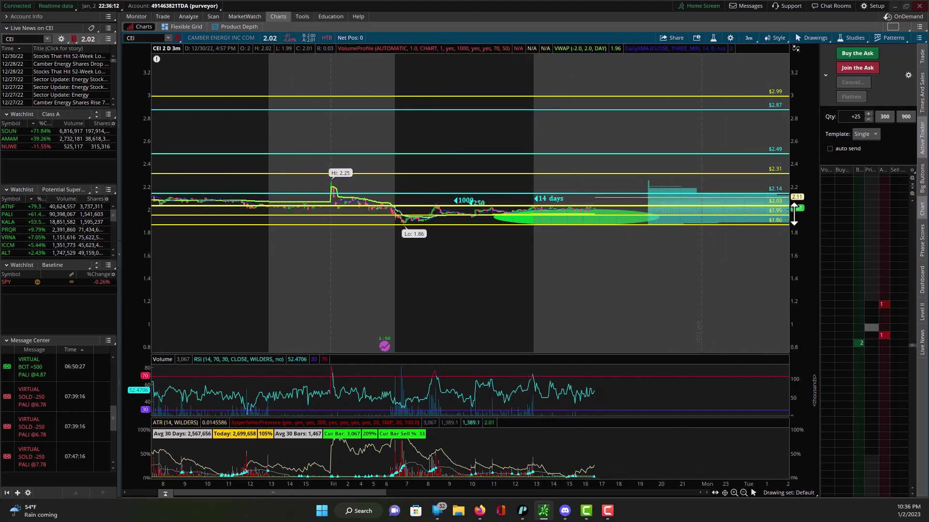
drag(792, 210, 773, 99)
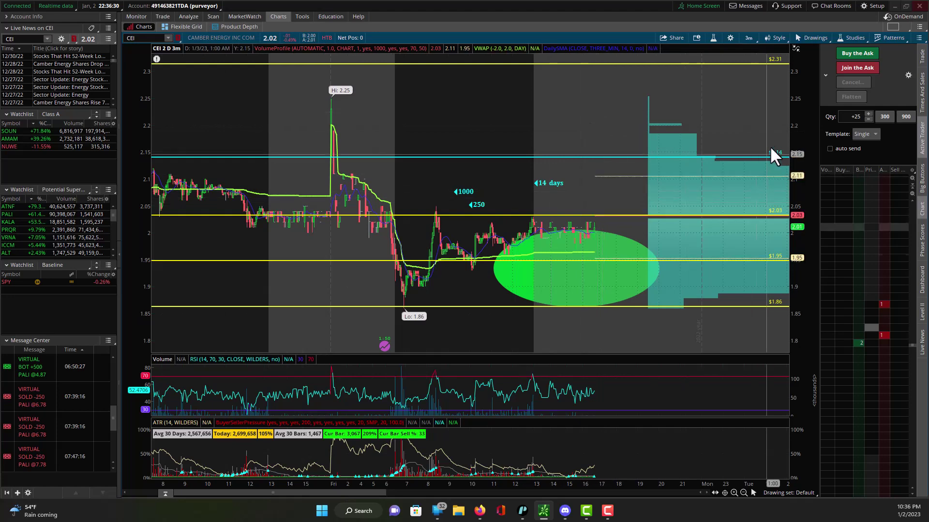
mouse_move(809, 106)
mouse_down()
mouse_move(795, 204)
mouse_move(795, 181)
mouse_up()
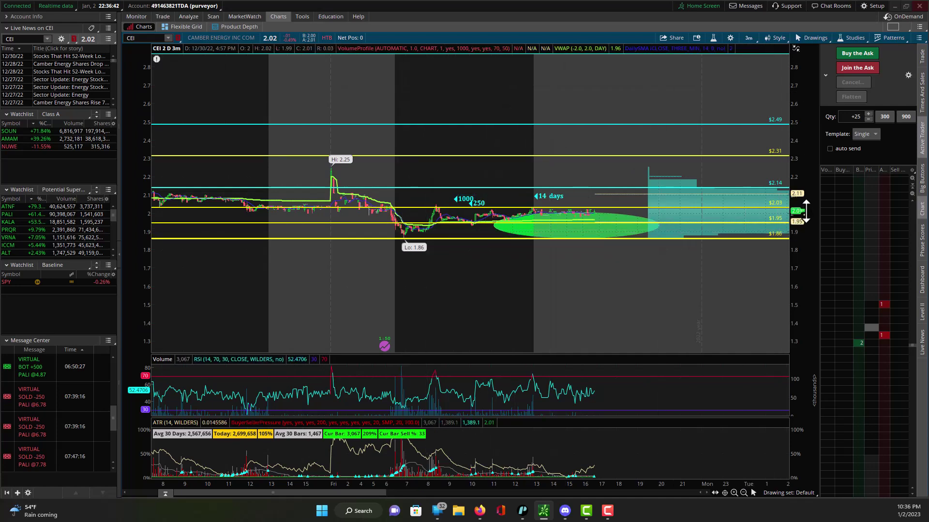
drag(807, 210, 812, 138)
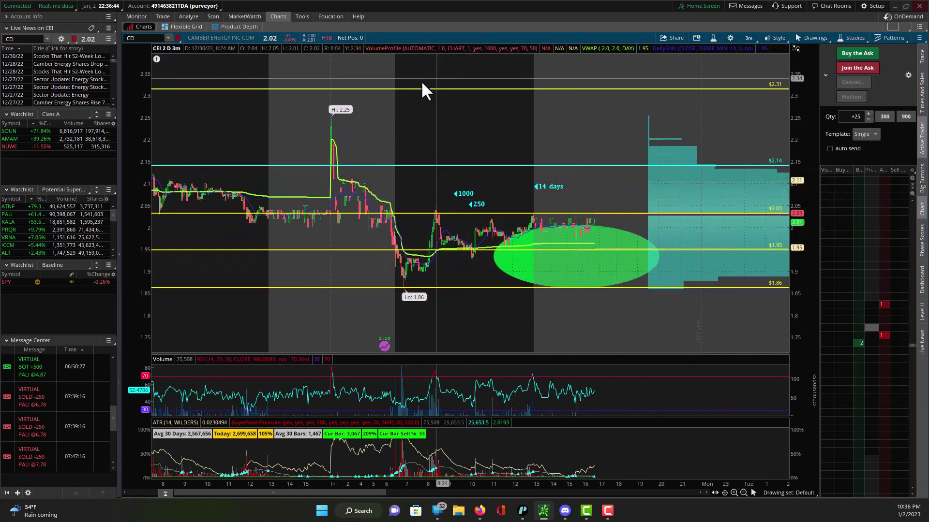
drag(795, 131, 795, 181)
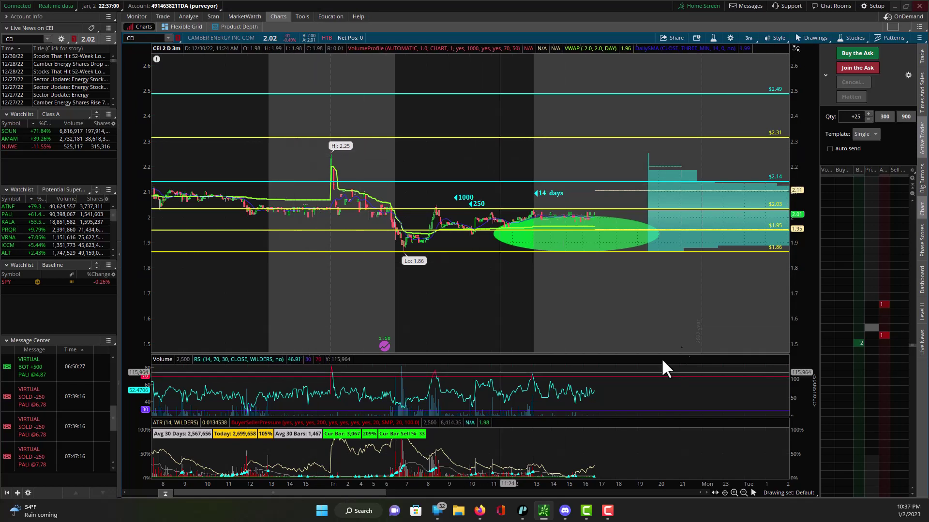
drag(798, 232, 801, 161)
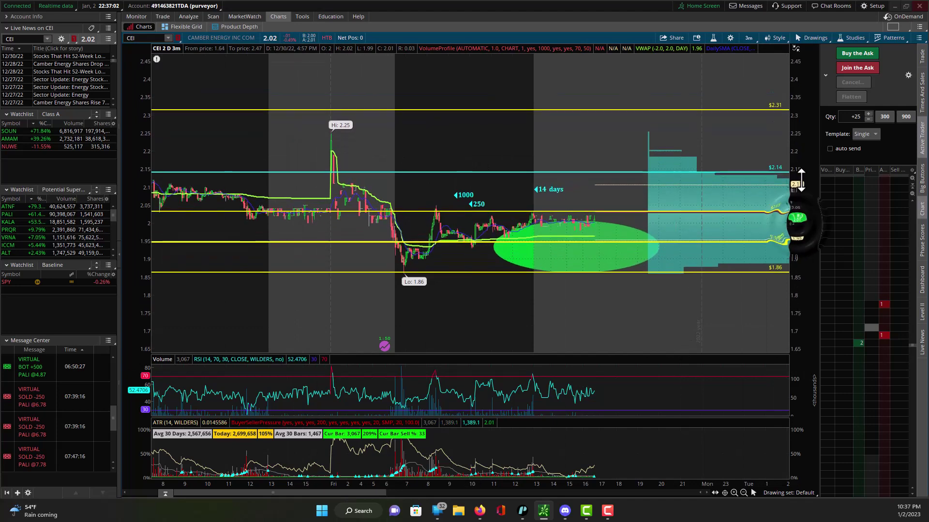